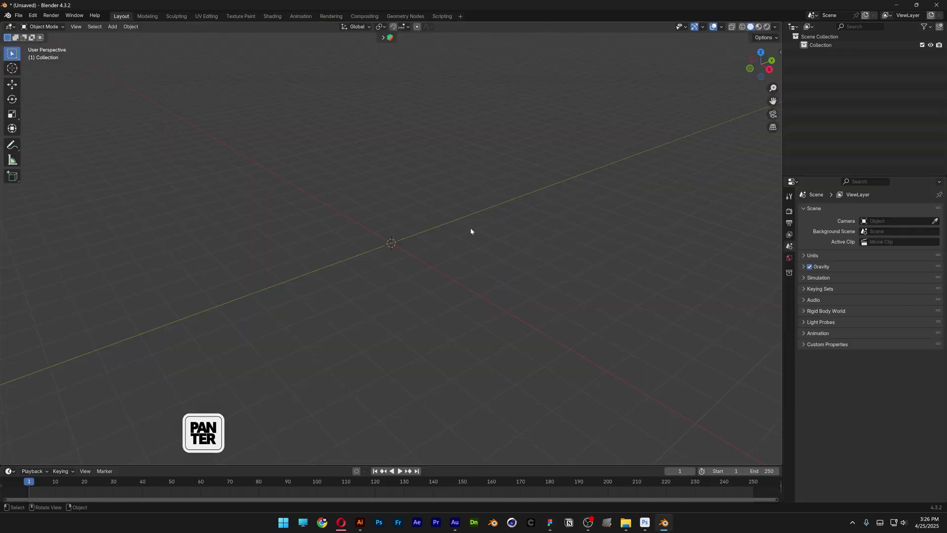
# Snap the empty scene's viewport to Top Orthographic with the navigation gizmo
pyautogui.moveTo(758, 60); pyautogui.dragTo(761, 55)
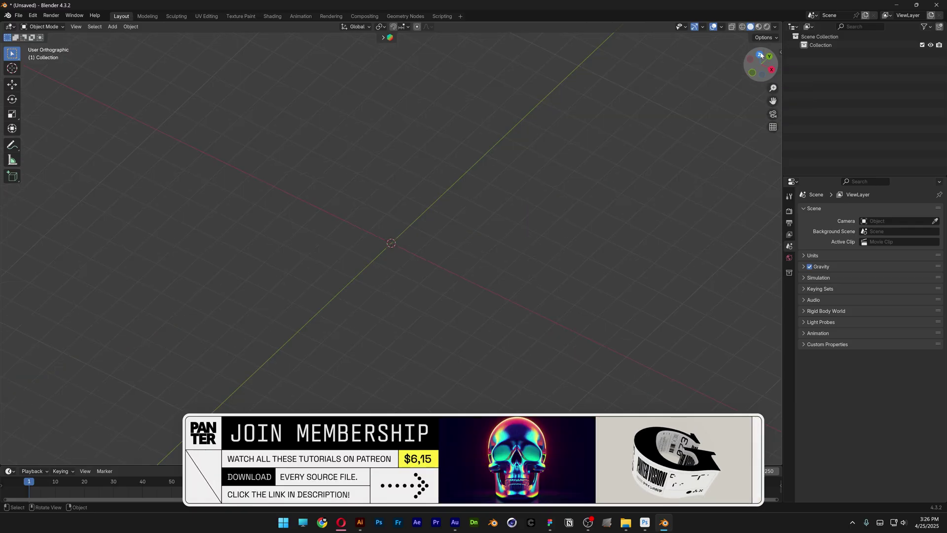
pyautogui.click(760, 55)
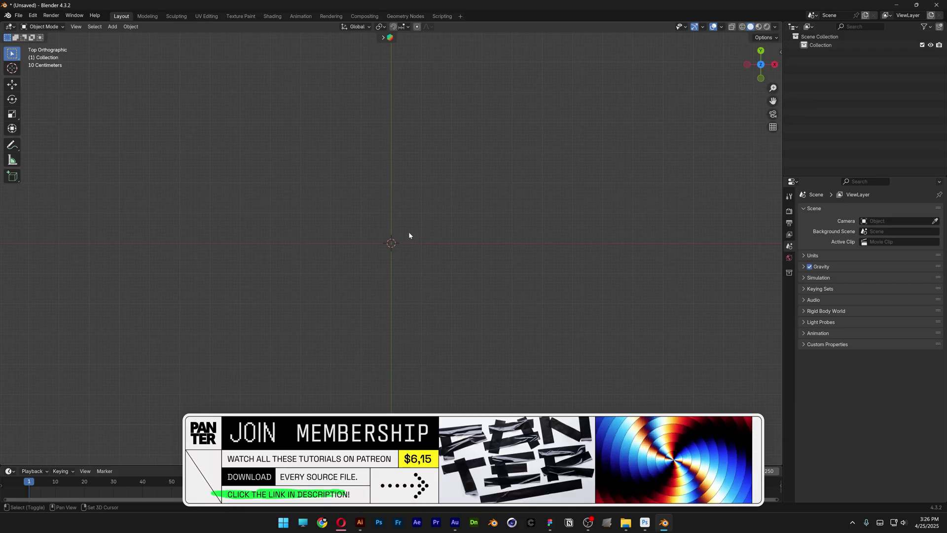
# Add a torus with 0.63 m major radius, 40 major segments and 16 minor segments
pyautogui.hotkey('shift', 'a')
pyautogui.moveTo(410, 231)
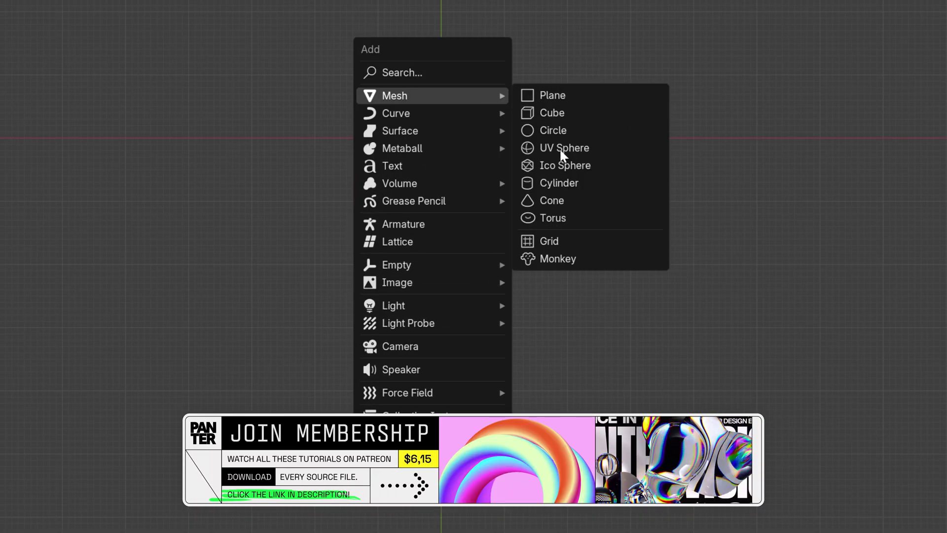
pyautogui.click(565, 217)
pyautogui.scroll(6, 60, 403)
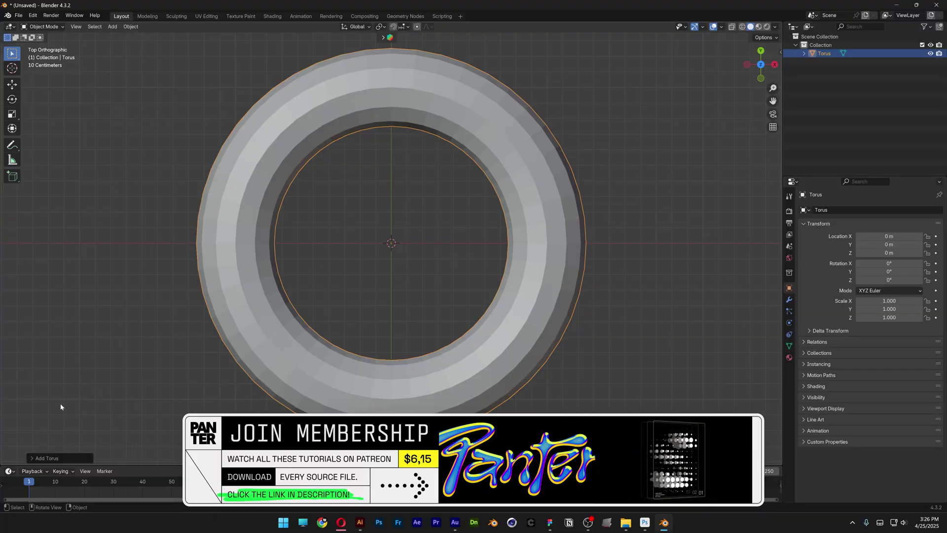
pyautogui.click(33, 456)
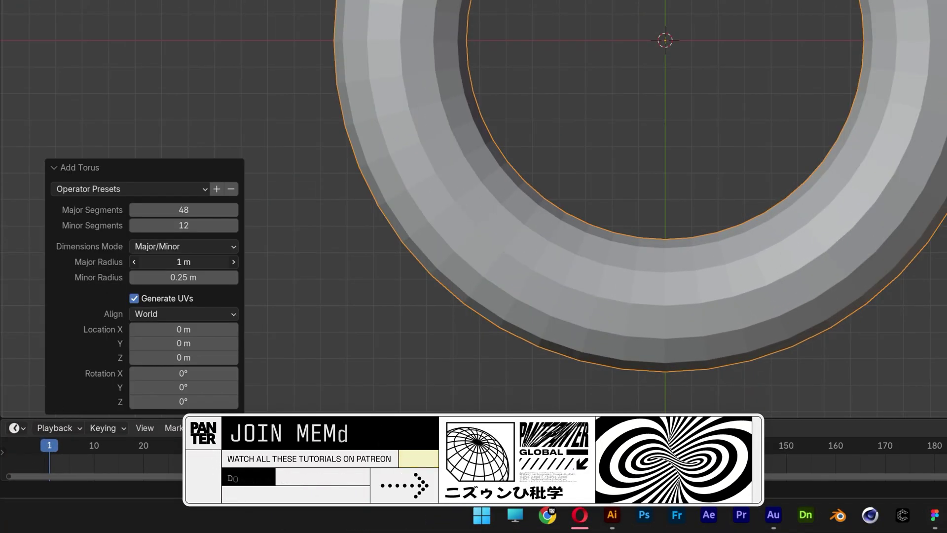
pyautogui.moveTo(184, 261); pyautogui.dragTo(147, 261)
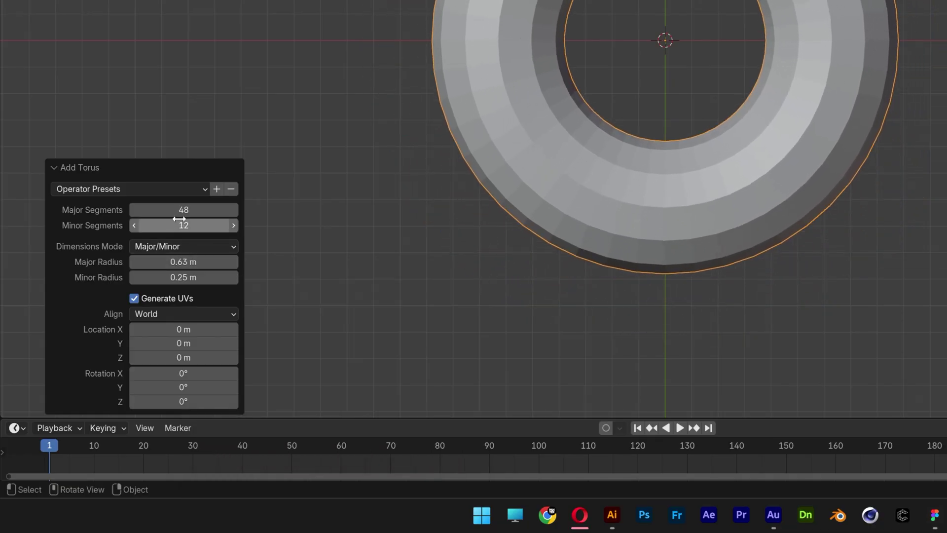
pyautogui.doubleClick(179, 208)
pyautogui.write('40')
pyautogui.press('Return')
pyautogui.moveTo(183, 224); pyautogui.dragTo(190, 224)
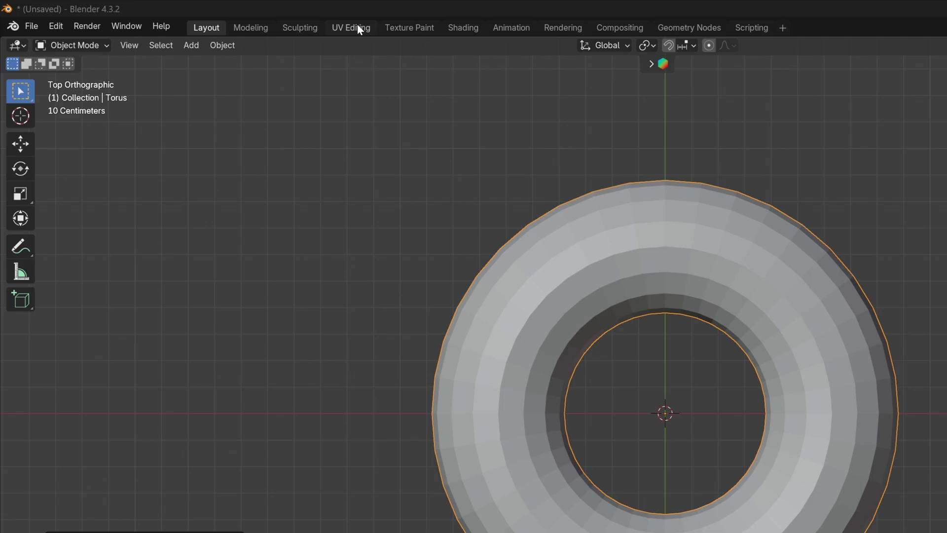
# In UV Editing, mark the torus's middle edge loop as a seam, then select the whole mesh
pyautogui.click(358, 29)
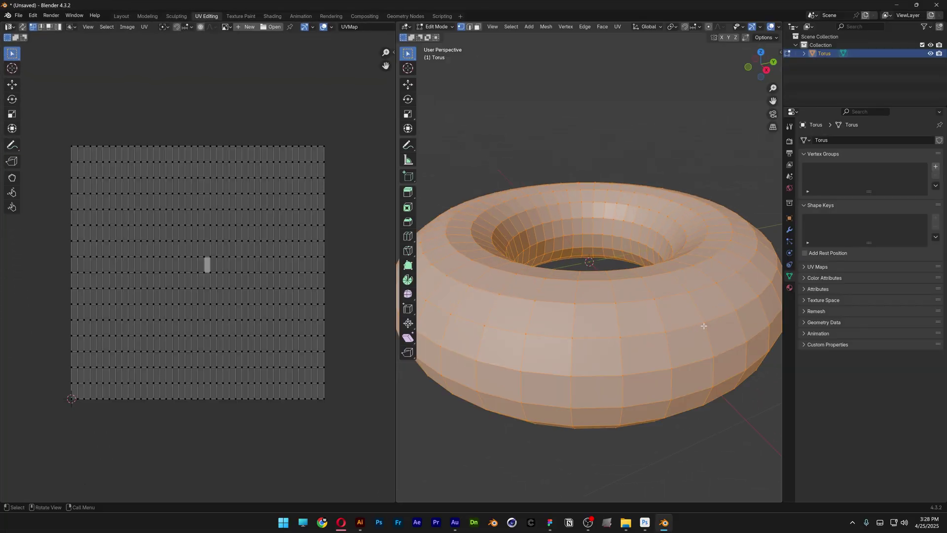
pyautogui.moveTo(704, 325); pyautogui.dragTo(612, 229, button='middle')
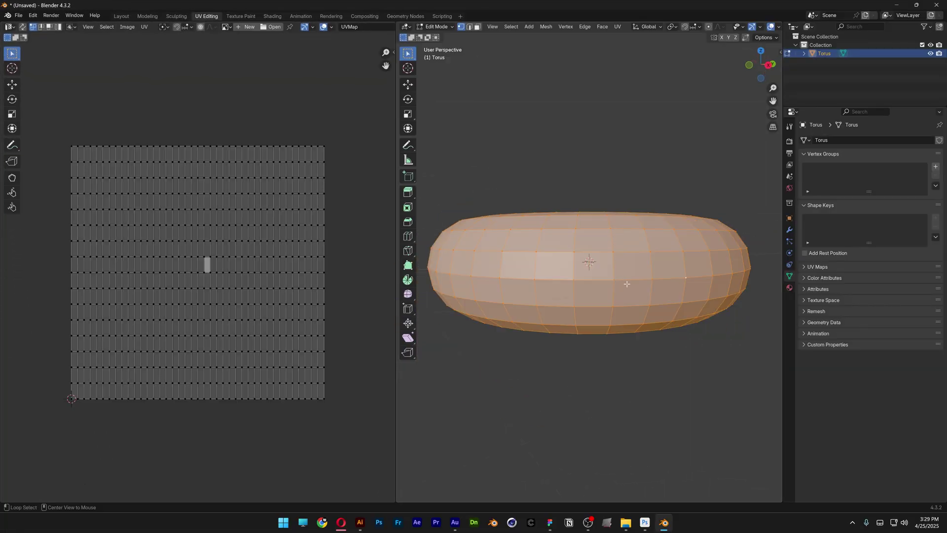
pyautogui.keyDown('alt'); pyautogui.click(604, 279); pyautogui.keyUp('alt')
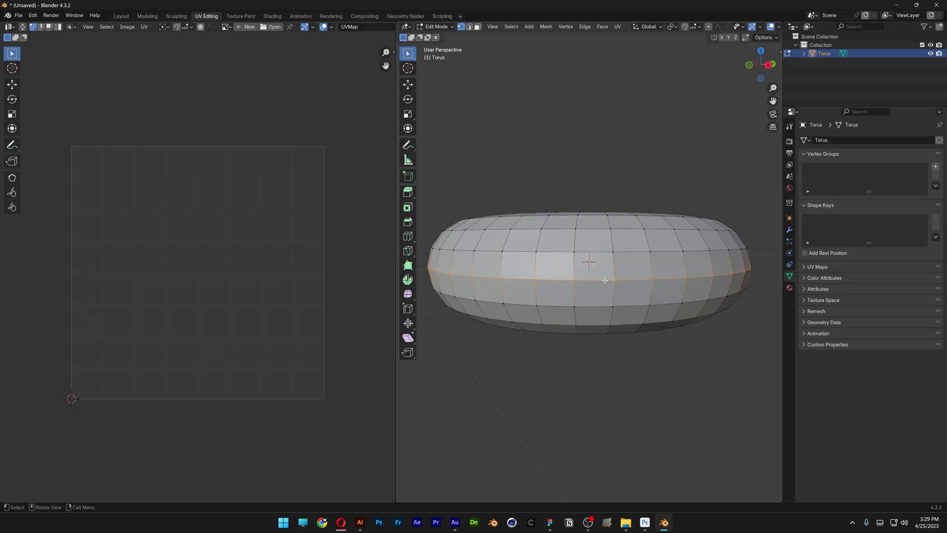
pyautogui.press('u')
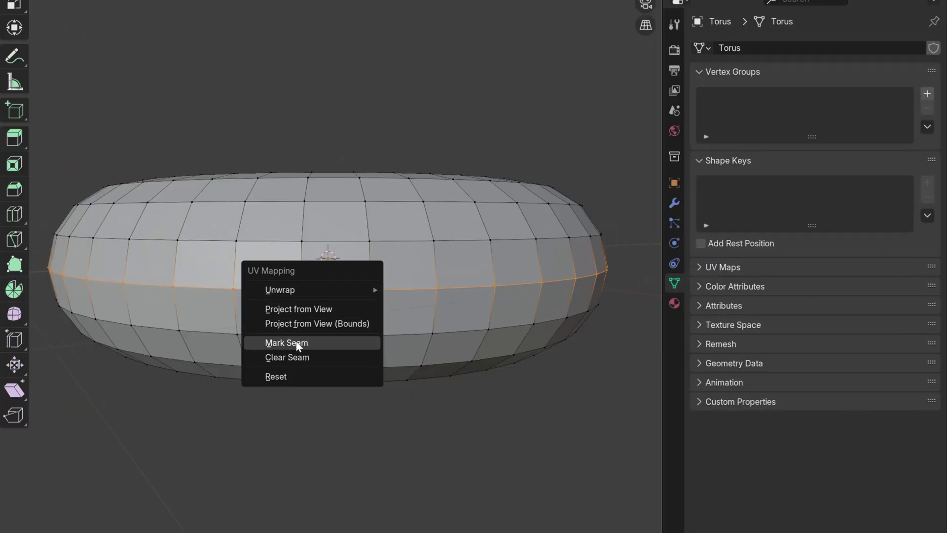
pyautogui.click(312, 342)
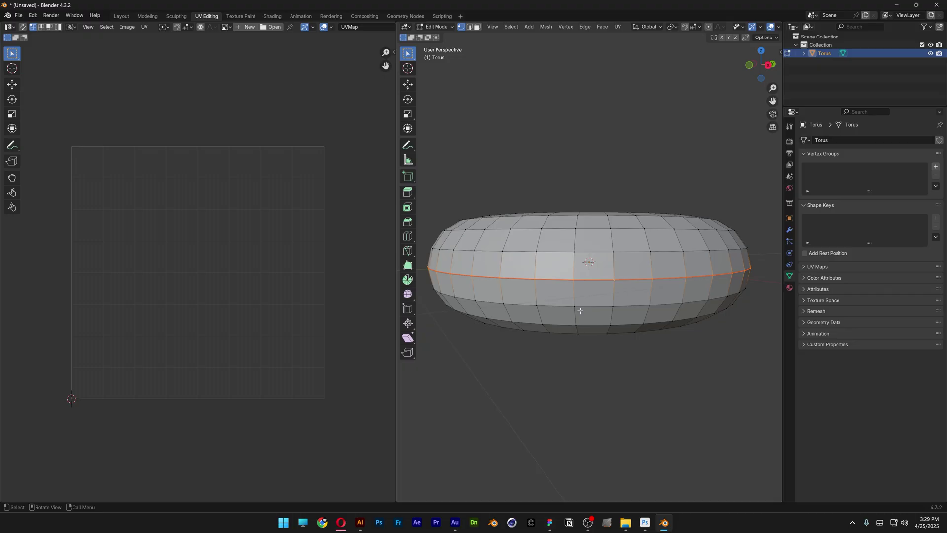
pyautogui.press('a')
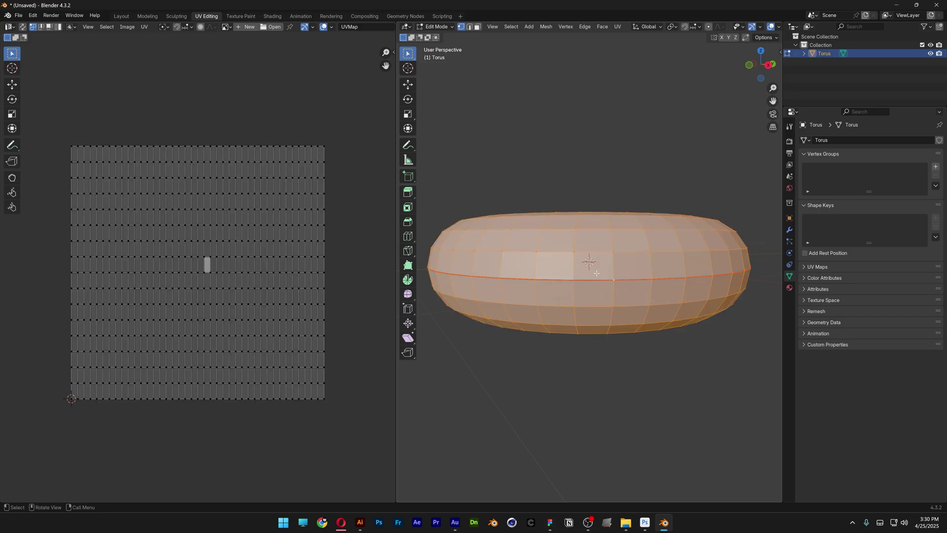
pyautogui.press('u')
pyautogui.moveTo(597, 272)
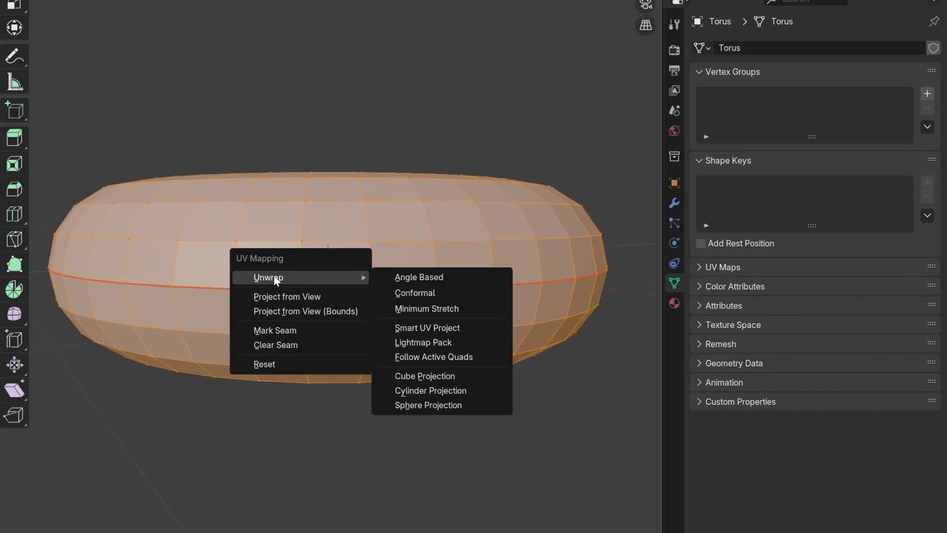
# Unwrap the seamed torus with the Angle Based method
pyautogui.click(453, 276)
pyautogui.scroll(3, 181, 239)
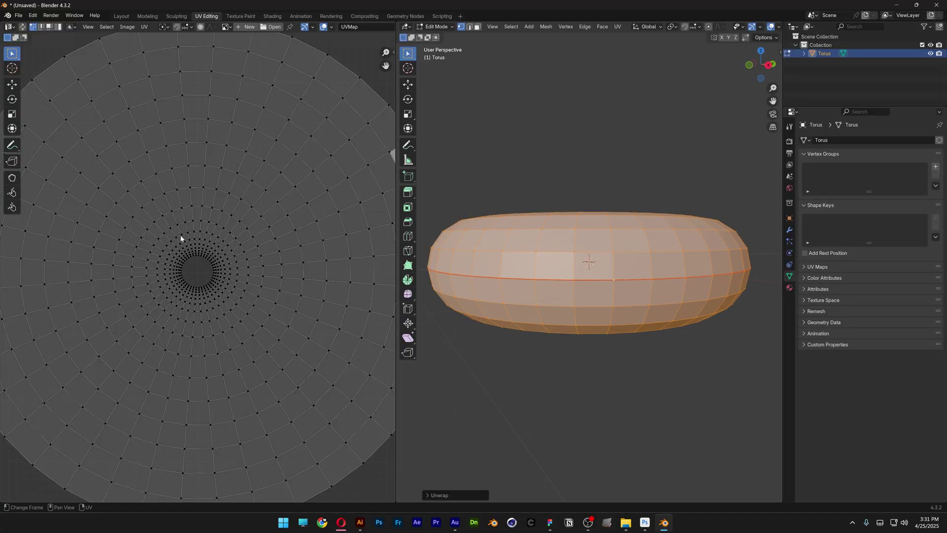
pyautogui.scroll(2, 193, 115)
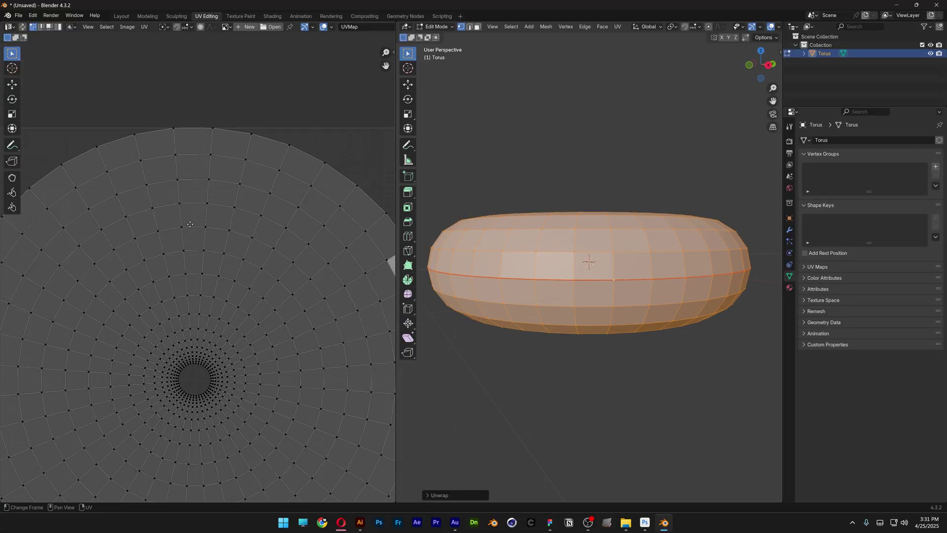
pyautogui.scroll(2, 192, 152)
pyautogui.scroll(-2, 198, 186)
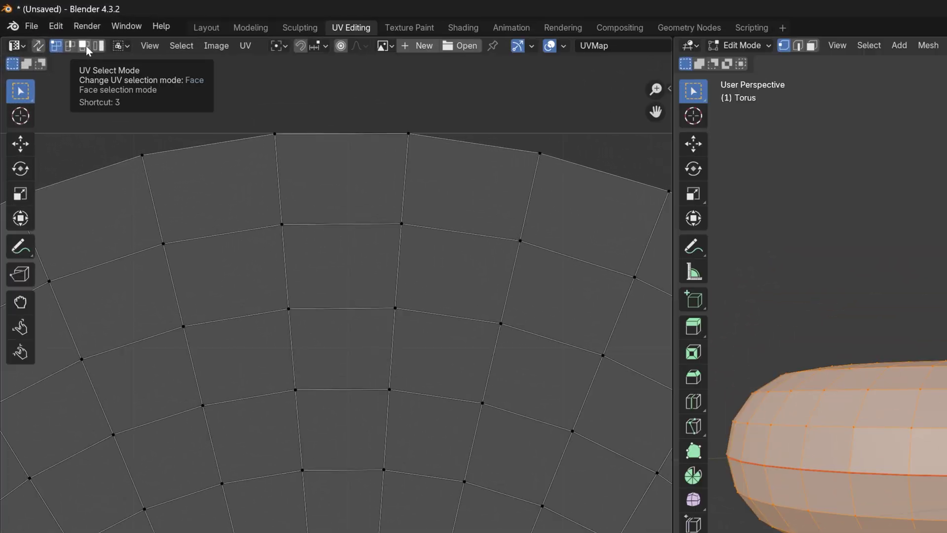
# Select and frame a single UV face, then switch to edge selection
pyautogui.click(85, 46)
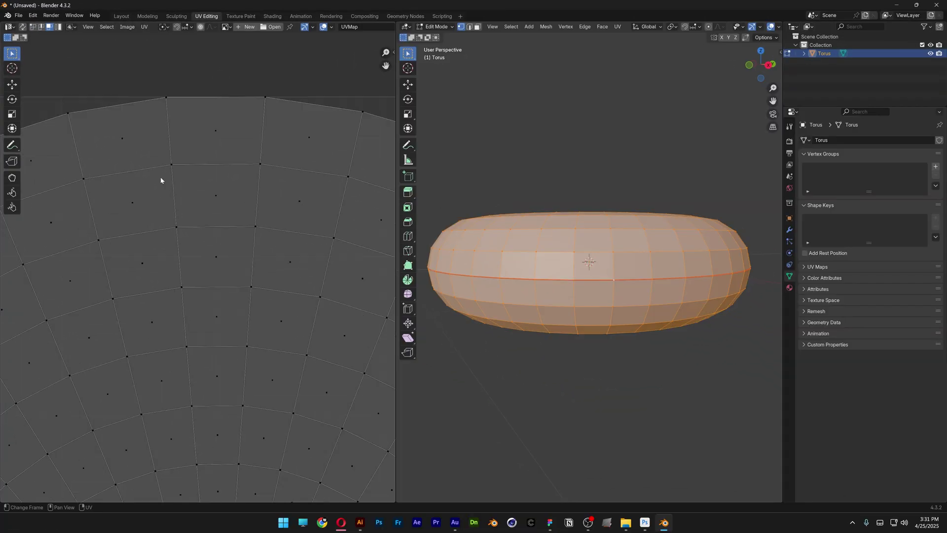
pyautogui.scroll(-2, 197, 207)
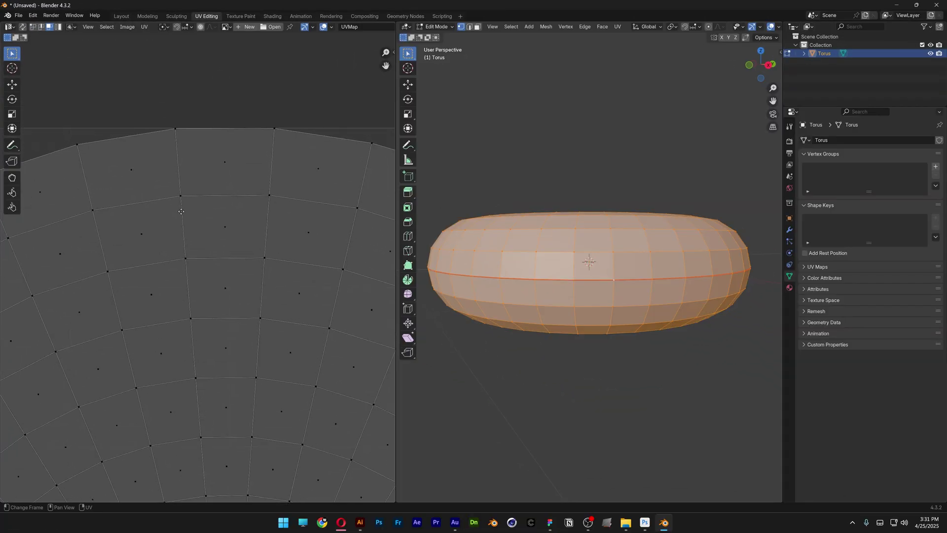
pyautogui.click(227, 223)
pyautogui.press('KP_Decimal')
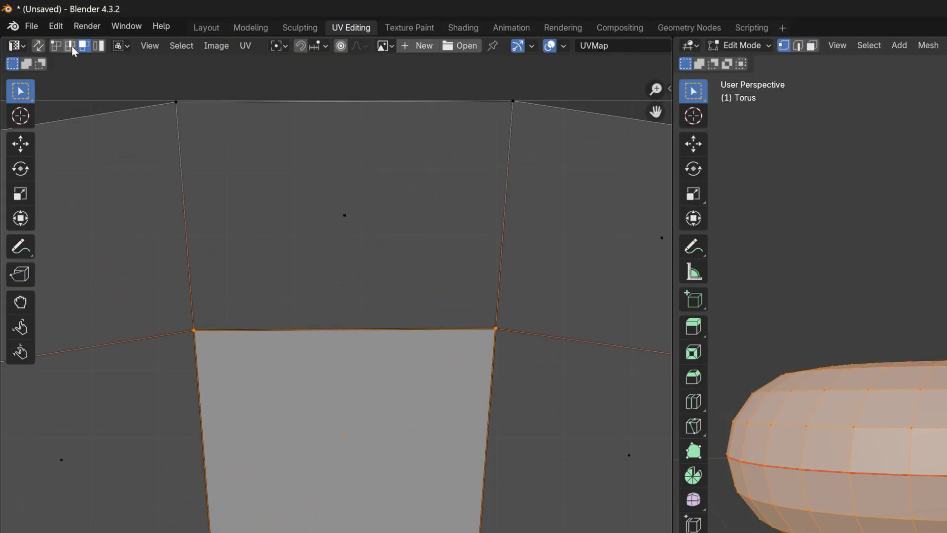
pyautogui.click(71, 46)
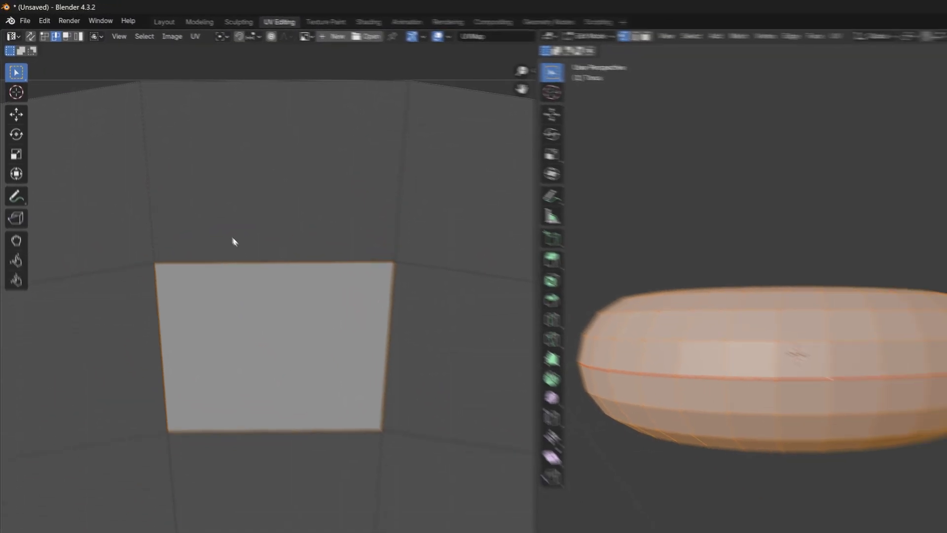
# Flatten the UV face's top edge by scaling it to 0 along Y
pyautogui.moveTo(285, 292); pyautogui.dragTo(382, 373)
pyautogui.moveTo(225, 217); pyautogui.dragTo(224, 218)
pyautogui.press('s')
pyautogui.press('y')
pyautogui.press('0')
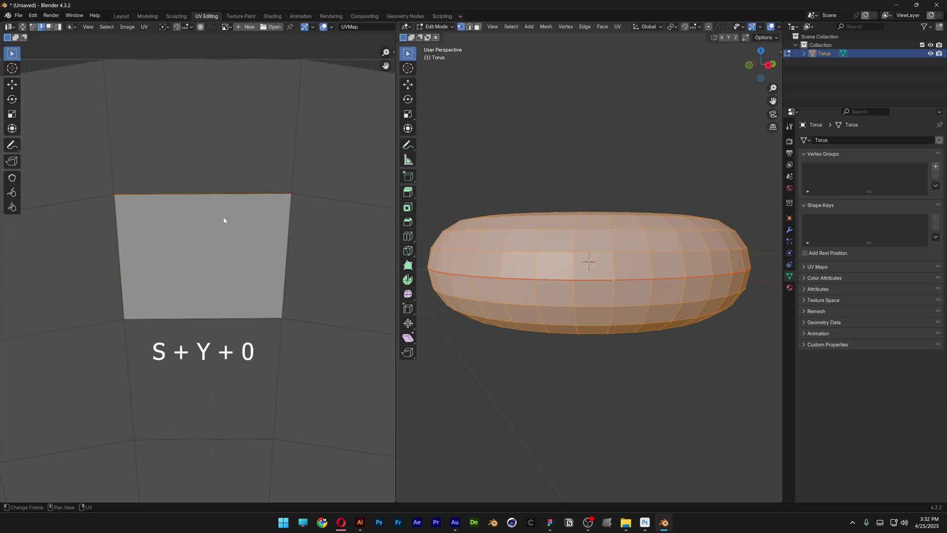
pyautogui.press('s')
pyautogui.press('y')
pyautogui.press('0')
pyautogui.click(224, 218)
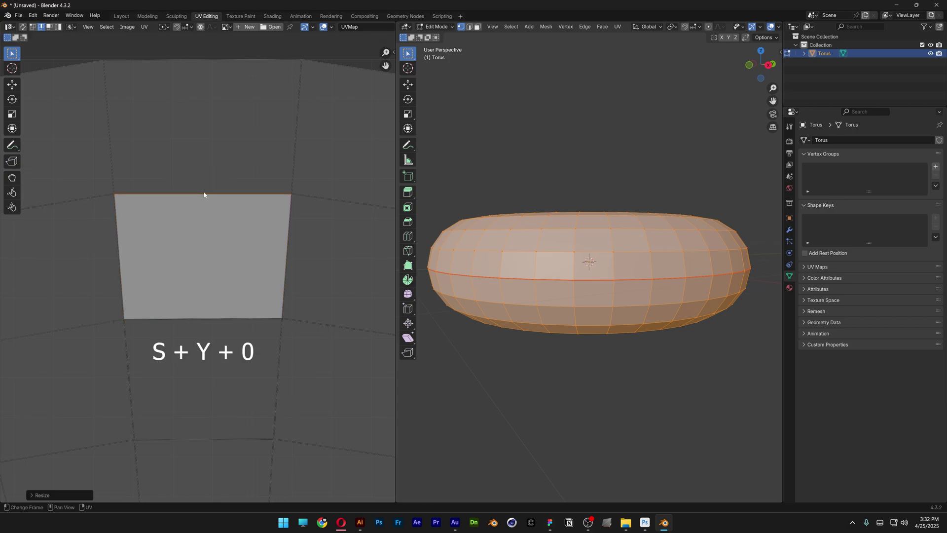
# Flatten the UV face's bottom edge by scaling it to 0 along Y
pyautogui.moveTo(220, 336); pyautogui.dragTo(202, 296)
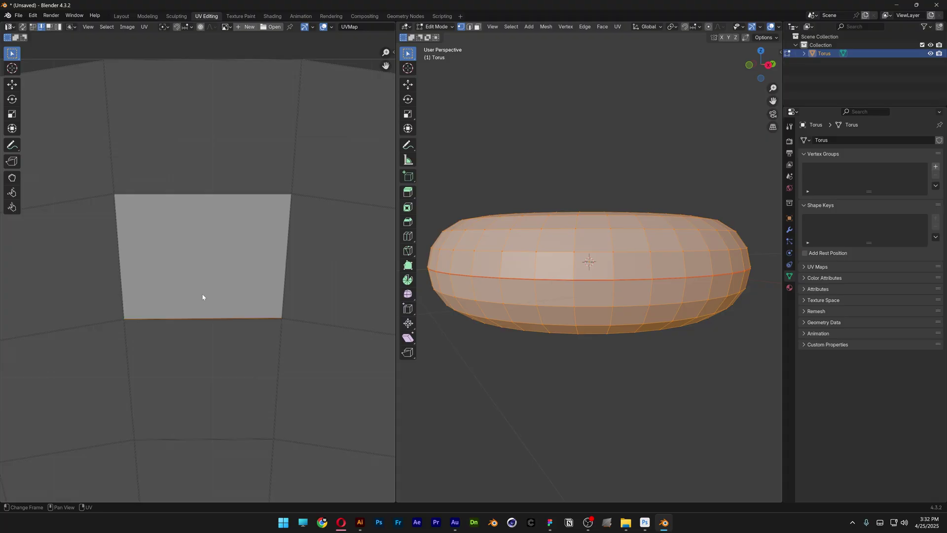
pyautogui.press('s')
pyautogui.press('y')
pyautogui.press('0')
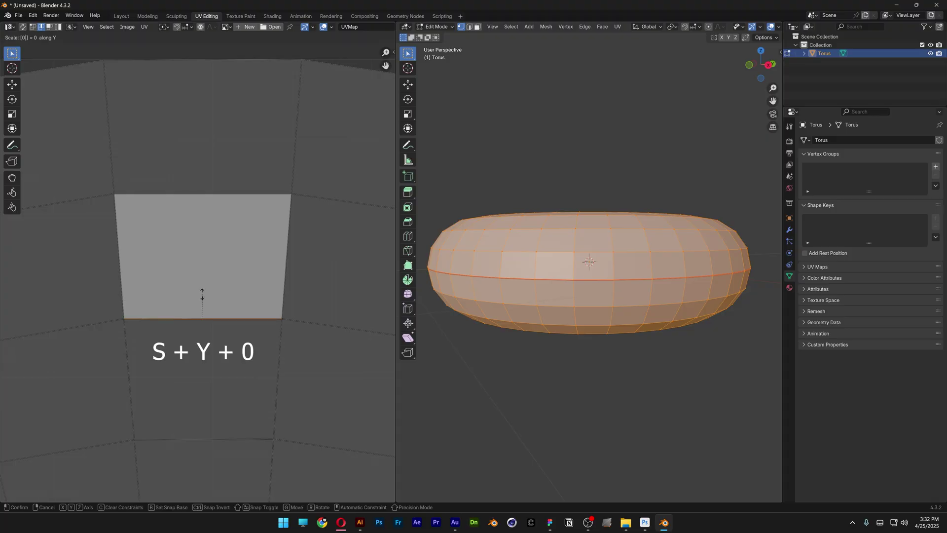
pyautogui.press('Return')
pyautogui.click(109, 244)
# Straighten the left UV edge vertically by scaling it to 0 along X
pyautogui.moveTo(109, 242); pyautogui.dragTo(134, 257)
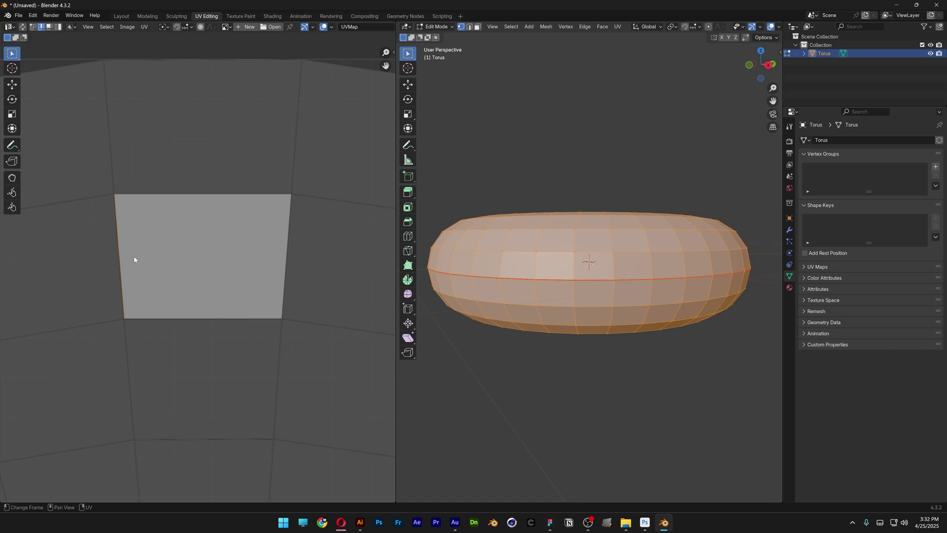
pyautogui.press('s')
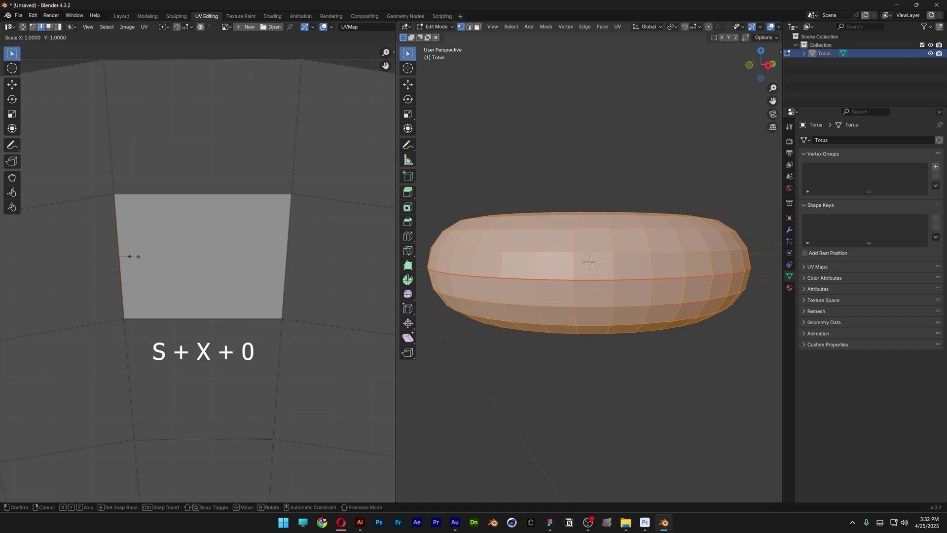
pyautogui.press('x')
pyautogui.press('0')
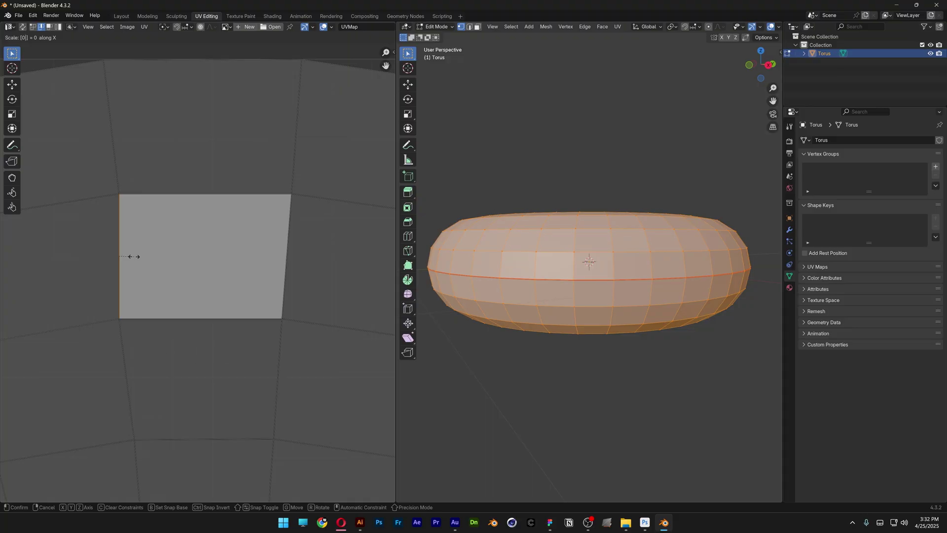
pyautogui.press('Return')
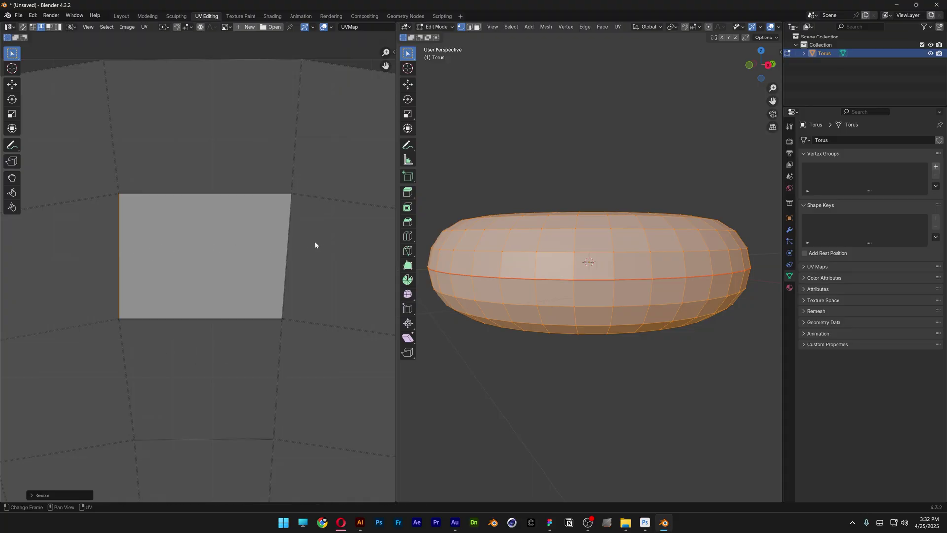
# Straighten the right UV edge with an X scale of 0 and select the rectangular centre face
pyautogui.click(267, 261)
pyautogui.press('s')
pyautogui.press('x')
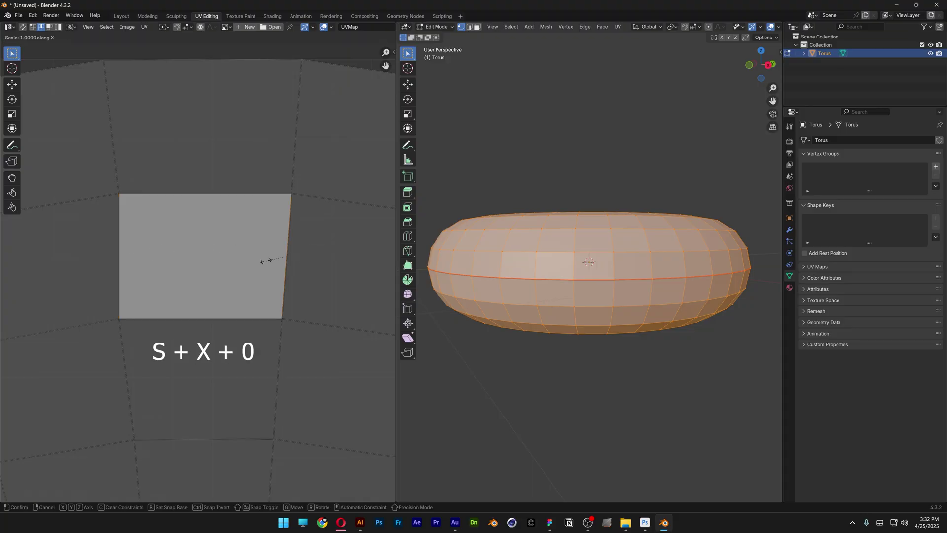
pyautogui.press('0')
pyautogui.press('Return')
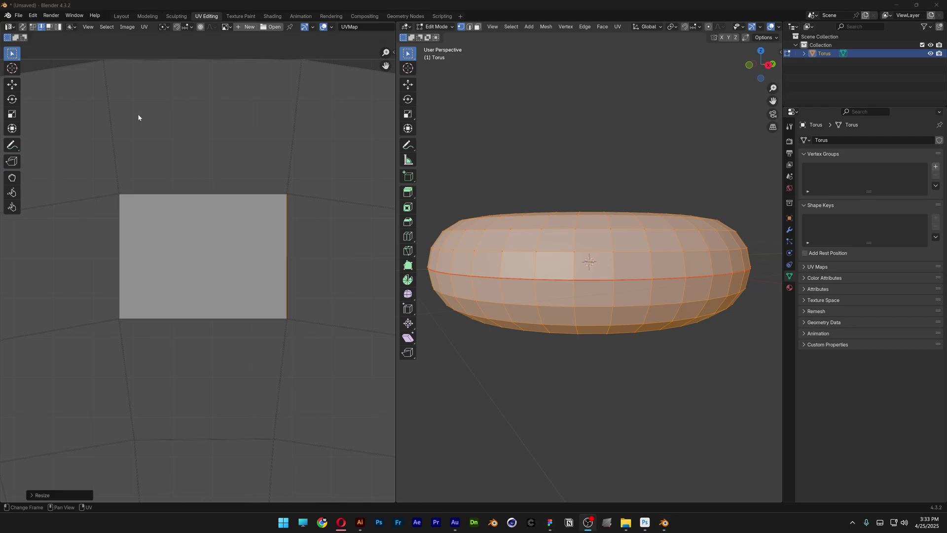
pyautogui.click(49, 27)
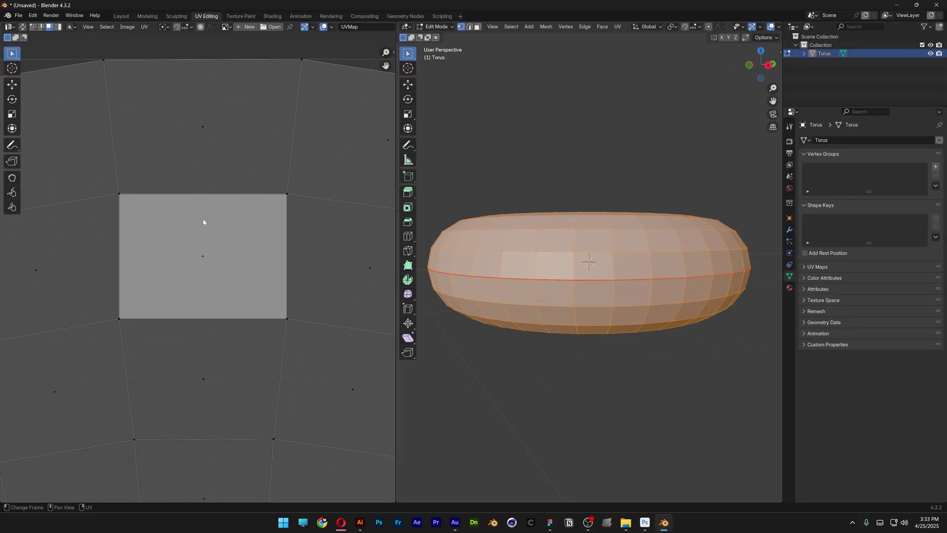
pyautogui.click(269, 293)
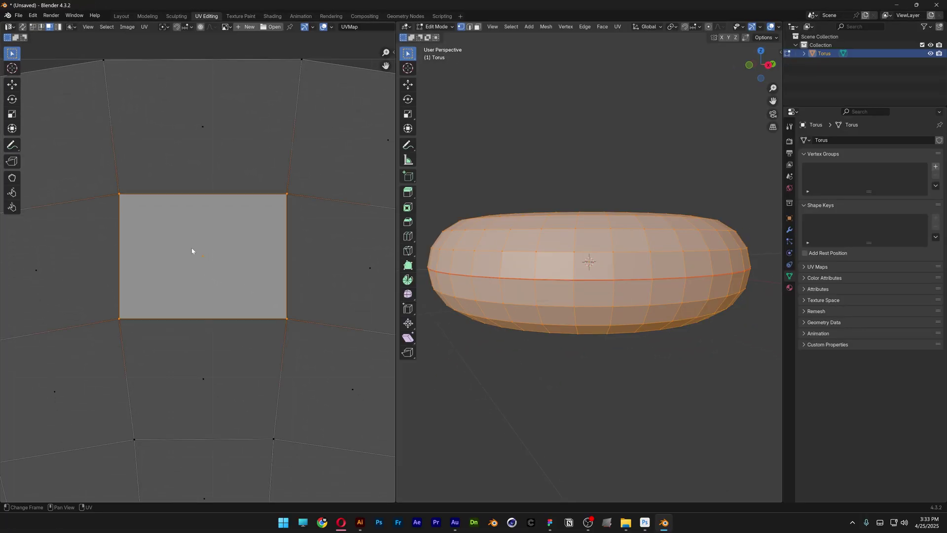
# Re-unwrap all UVs with Follow Active Quads, Edge Length Mode set to Length Average
pyautogui.press('a')
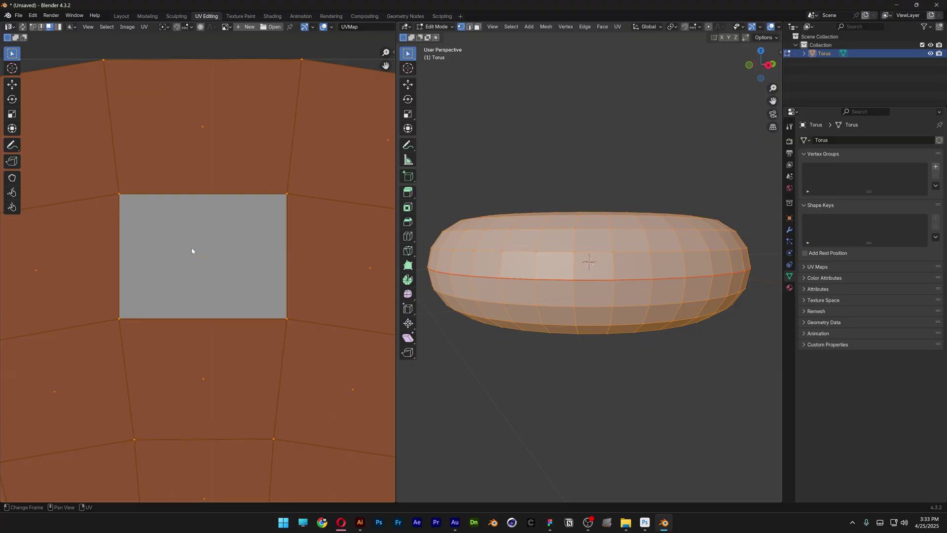
pyautogui.press('u')
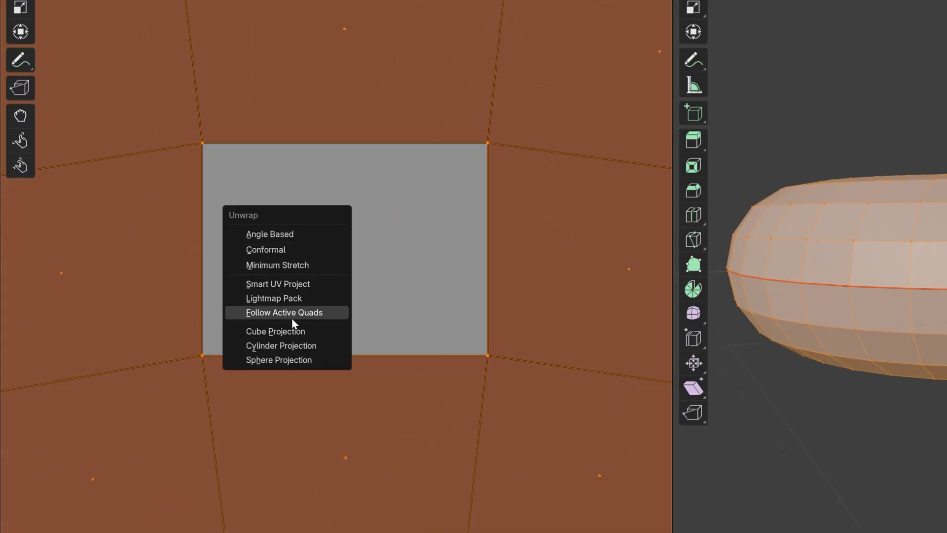
pyautogui.click(331, 313)
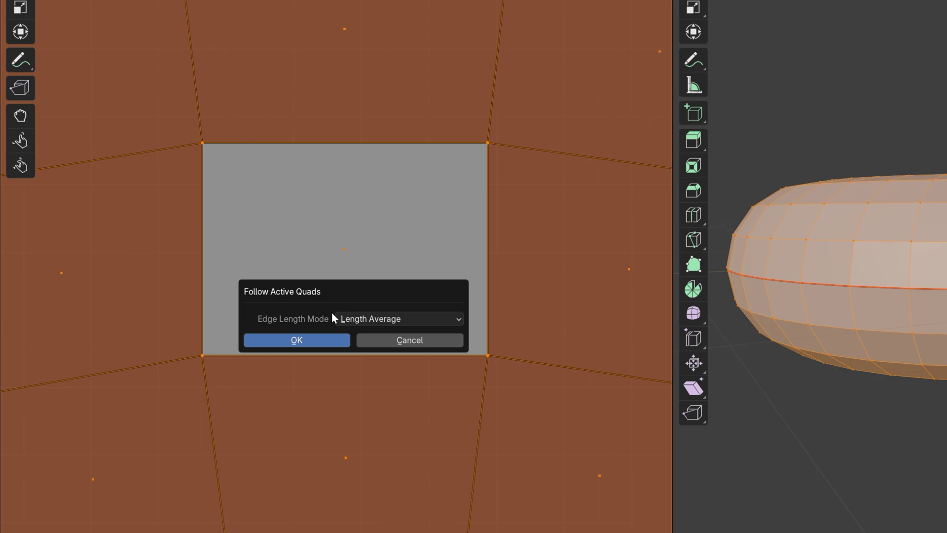
pyautogui.click(367, 319)
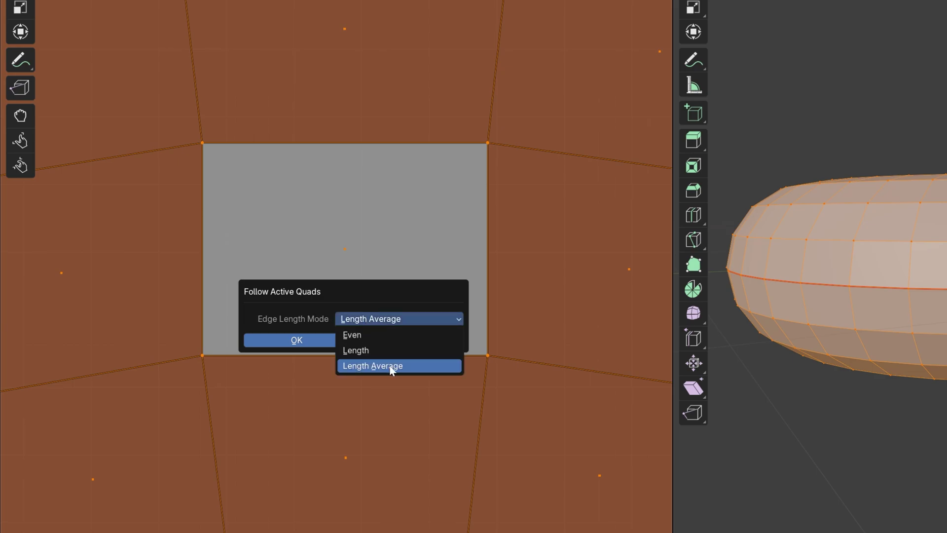
pyautogui.click(391, 366)
pyautogui.click(318, 343)
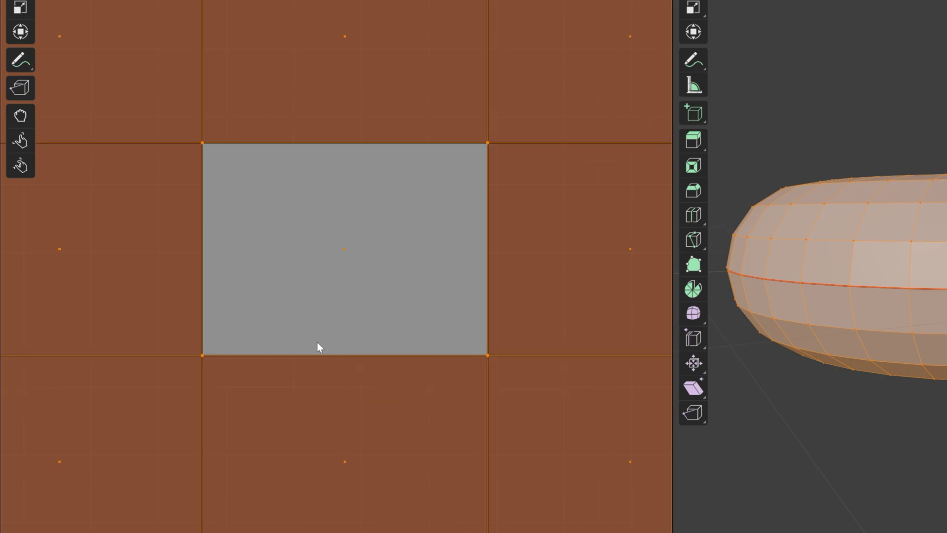
pyautogui.scroll(-5, 185, 300)
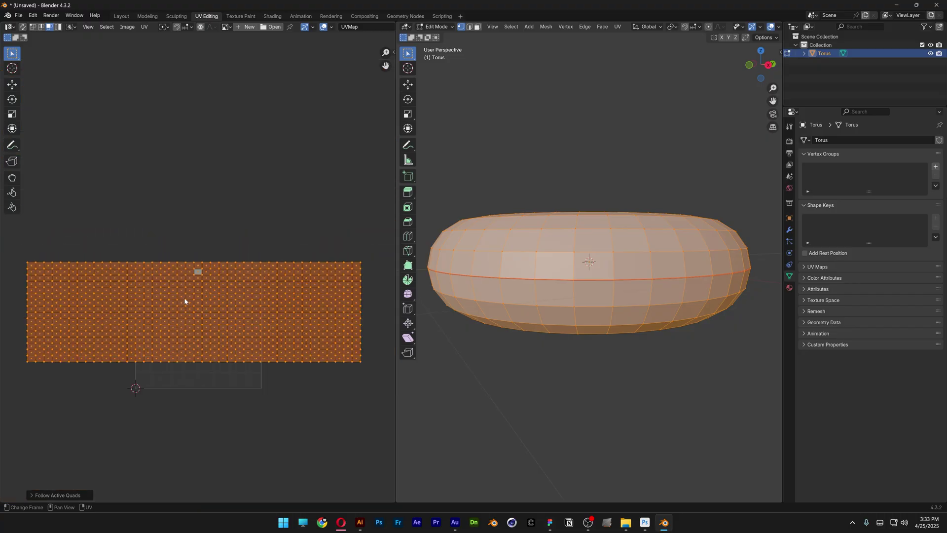
# Scale the UV strip down to fit inside the image bounds
pyautogui.moveTo(184, 301); pyautogui.dragTo(181, 203, button='middle')
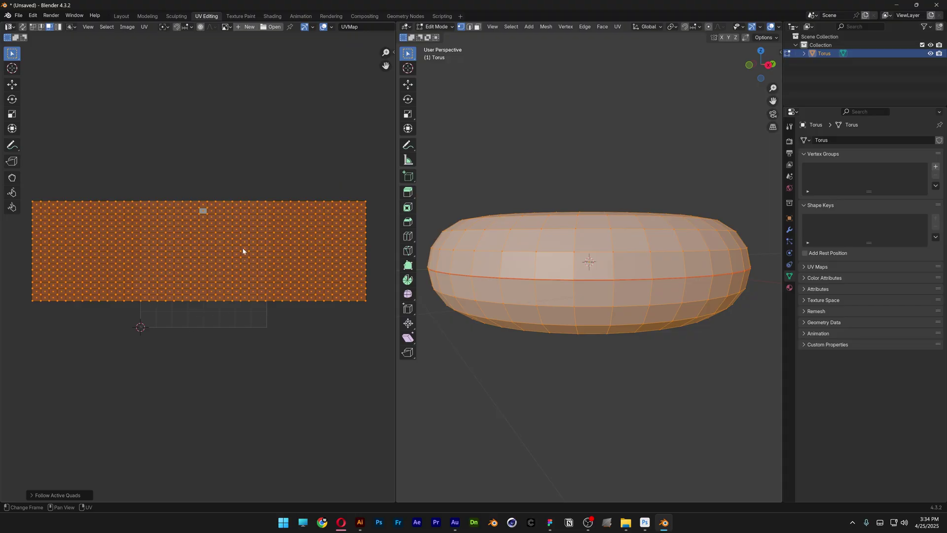
pyautogui.click(144, 26)
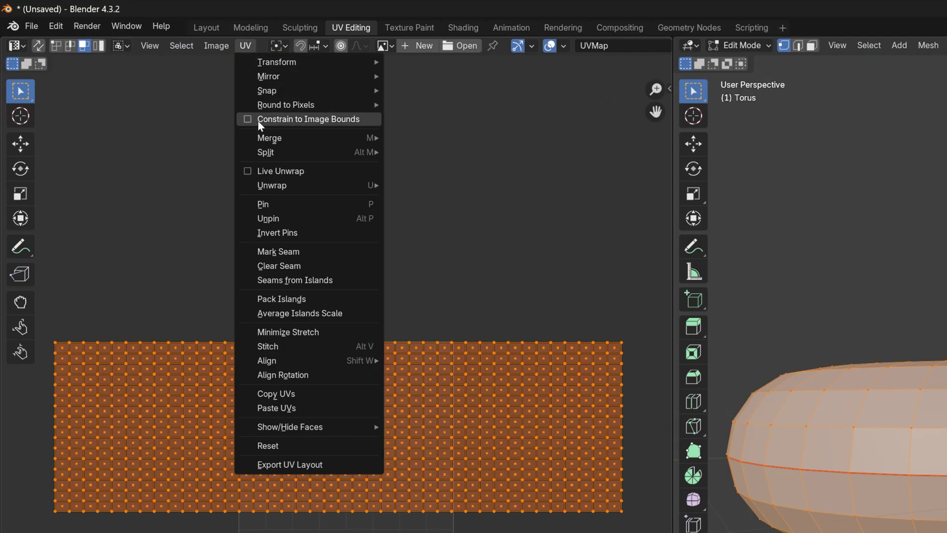
pyautogui.click(306, 120)
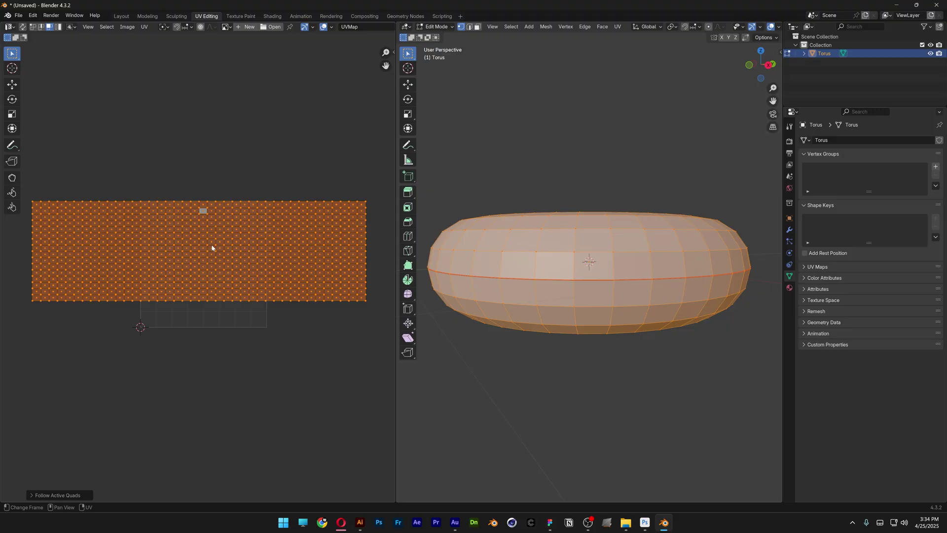
pyautogui.press('s')
pyautogui.click(212, 248)
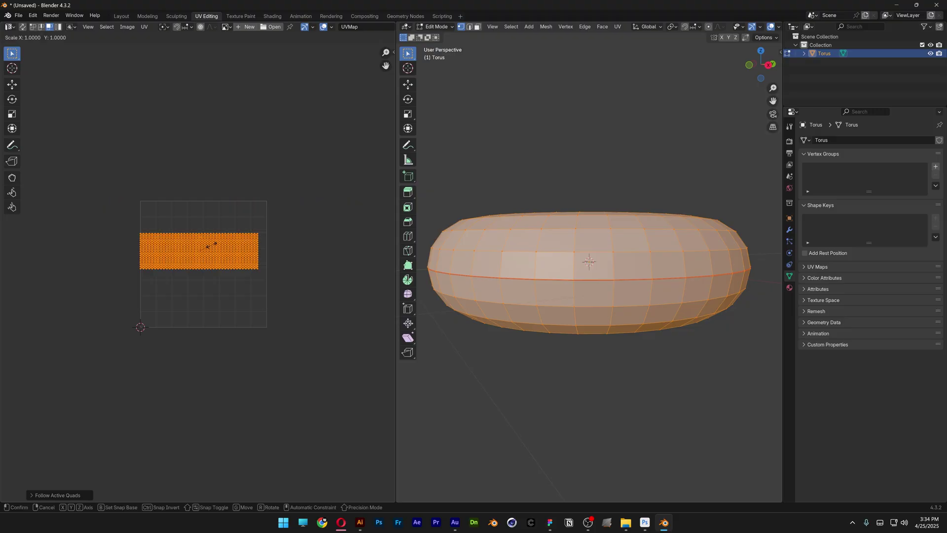
pyautogui.press('Home')
# Stretch the UV strip to the full image width and move it to the top edge
pyautogui.hotkey('shift', 'space')
pyautogui.press('g')
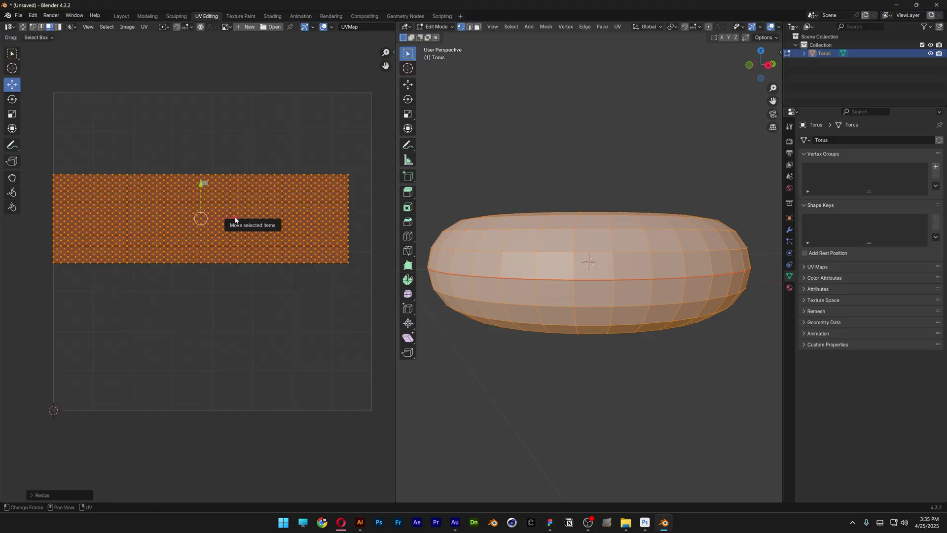
pyautogui.press('s')
pyautogui.click(258, 233)
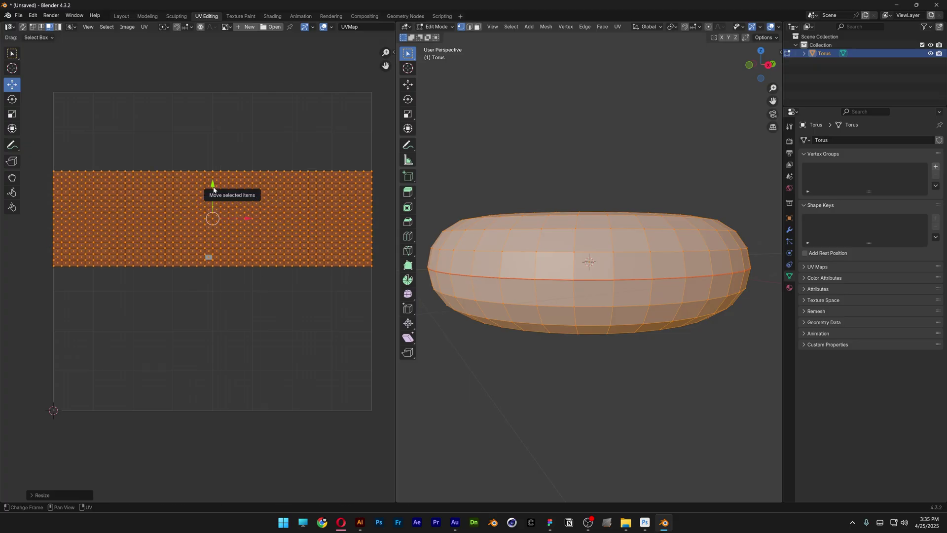
pyautogui.moveTo(215, 186); pyautogui.dragTo(212, 108)
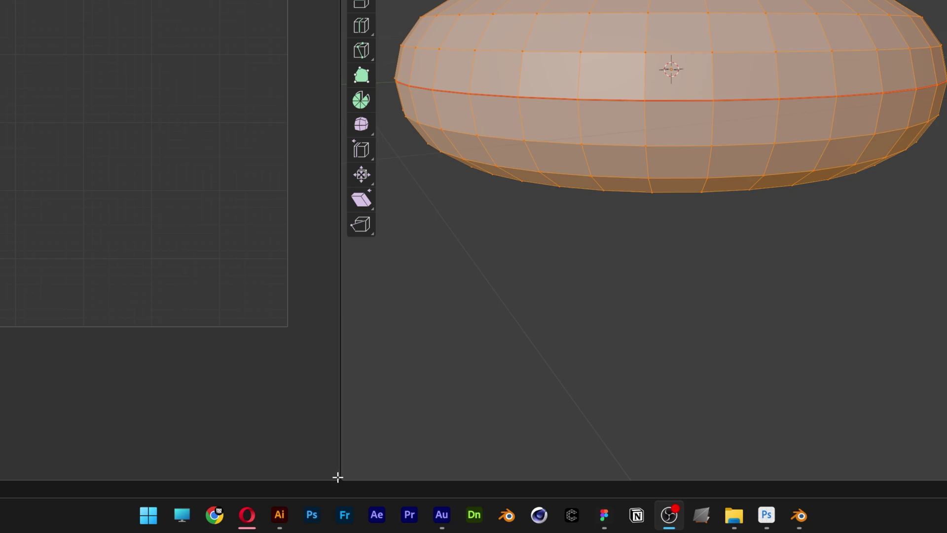
# Split a new, taller editor area off the UV editor for another editor type
pyautogui.moveTo(337, 477); pyautogui.dragTo(276, 243)
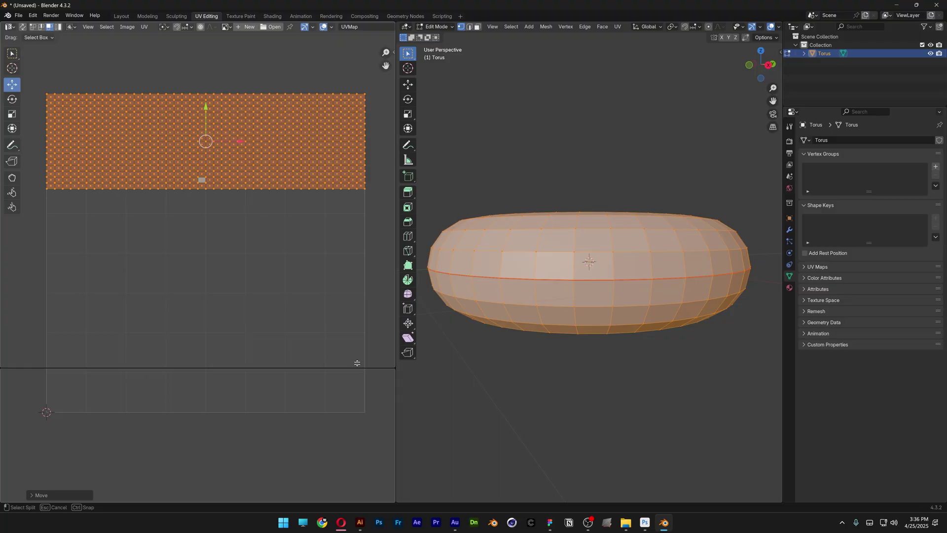
pyautogui.moveTo(357, 363); pyautogui.dragTo(347, 300)
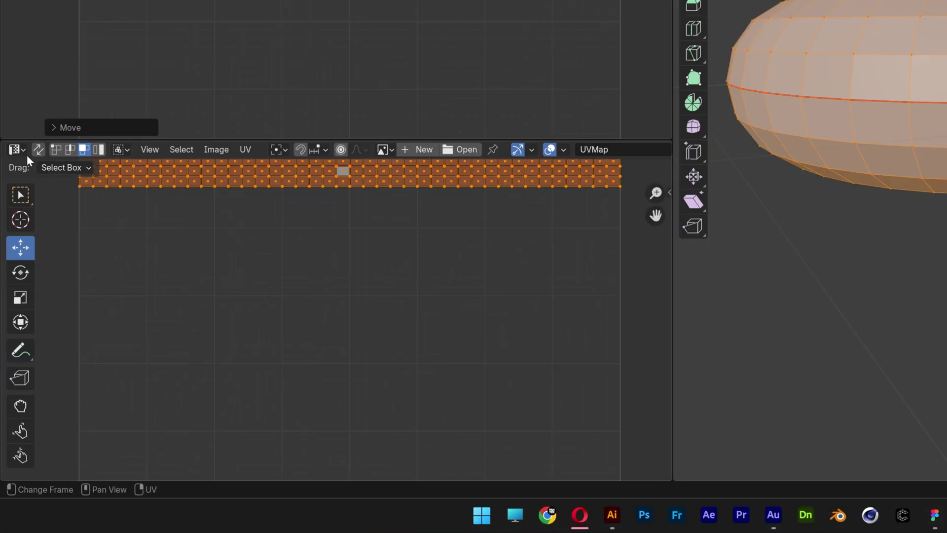
pyautogui.click(12, 169)
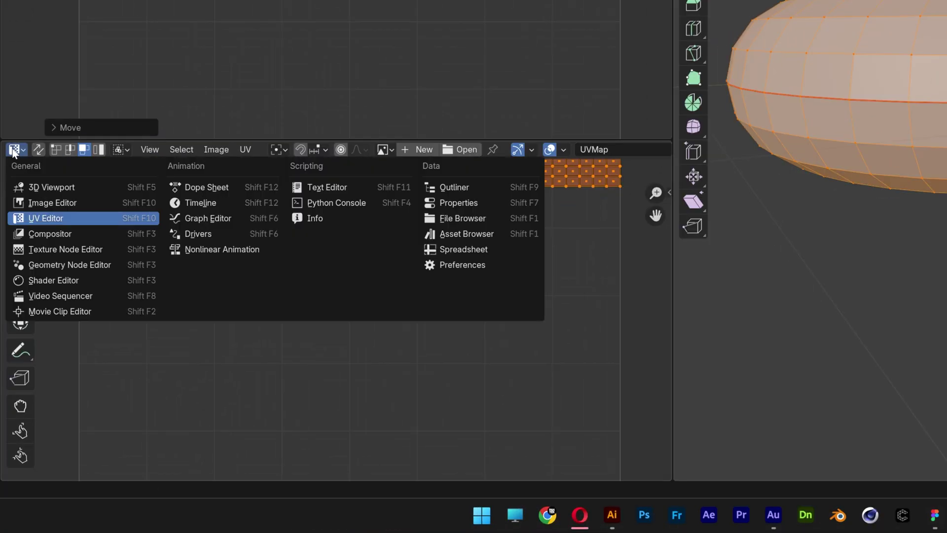
# Turn the new area into a Shader Editor, create a torus material, and add an Image Texture node
pyautogui.click(71, 279)
pyautogui.press('n')
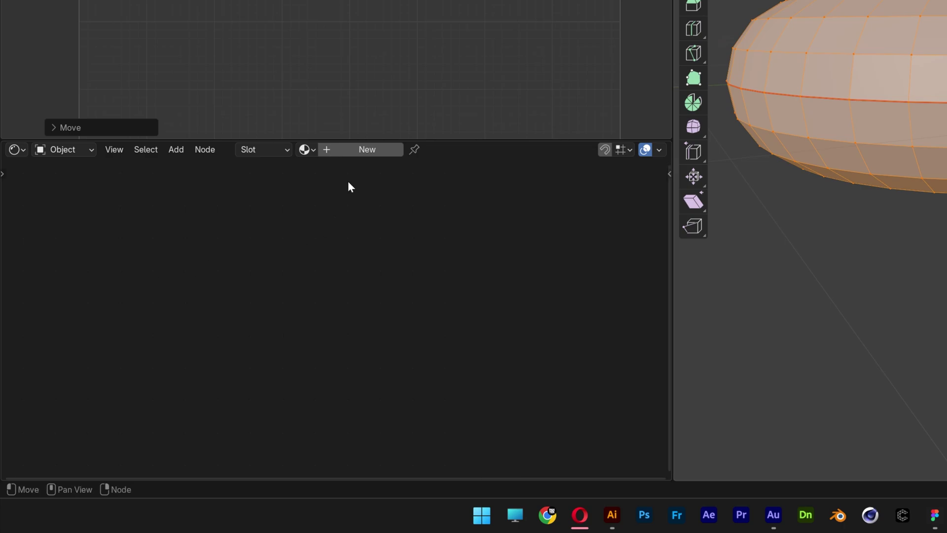
pyautogui.click(348, 150)
pyautogui.hotkey('shift', 'a')
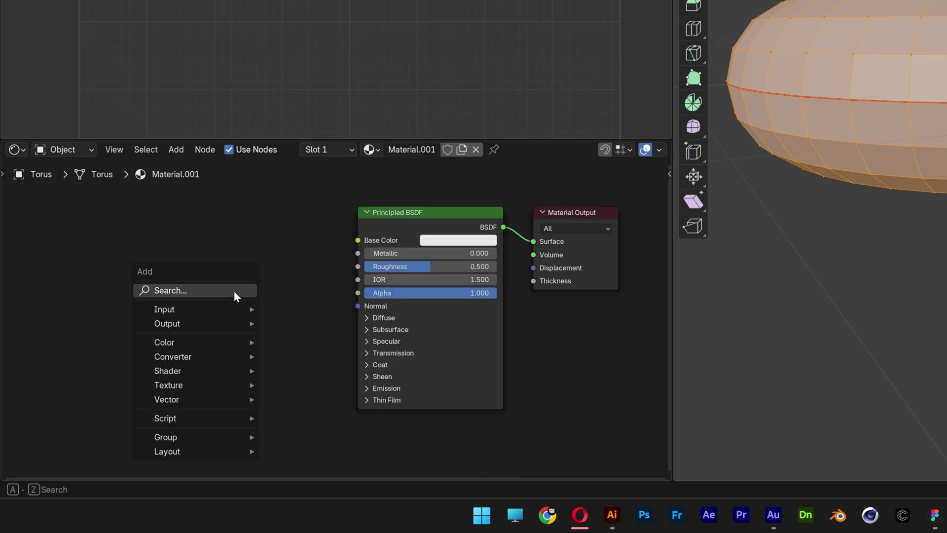
pyautogui.write('image tex')
pyautogui.press('Return')
pyautogui.click(240, 304)
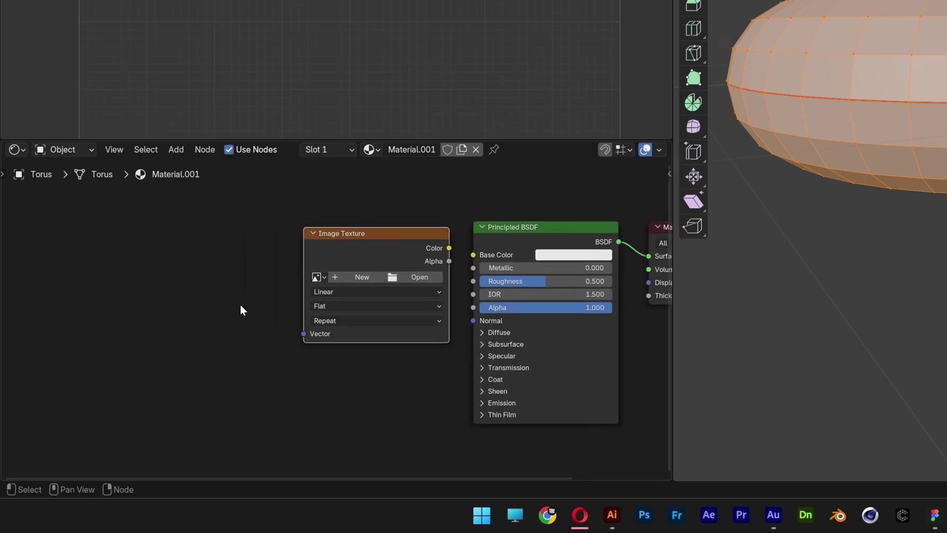
pyautogui.click(194, 290)
# Add Mapping and Texture Coordinate nodes to the left of the Image Texture
pyautogui.hotkey('shift', 'a')
pyautogui.write('mappi')
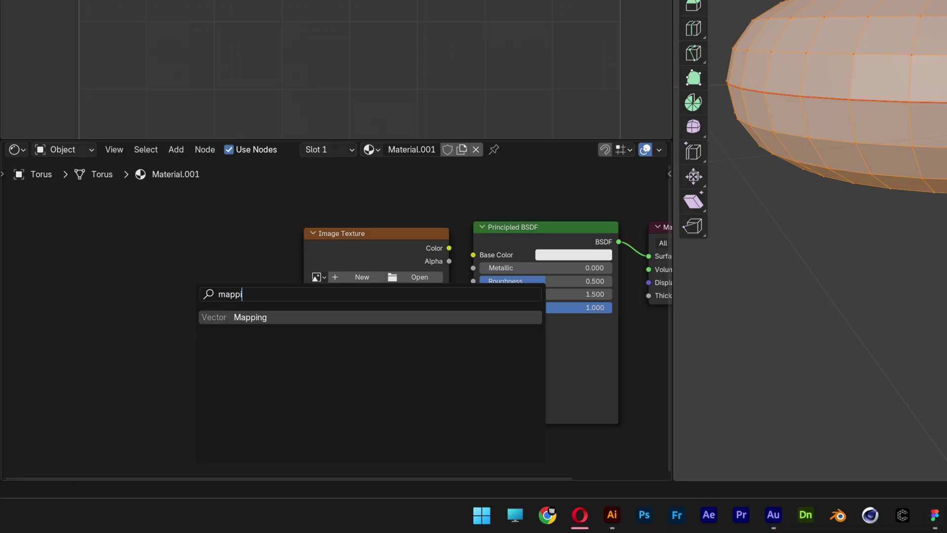
pyautogui.press('Return')
pyautogui.click(191, 230)
pyautogui.hotkey('shift', 'a')
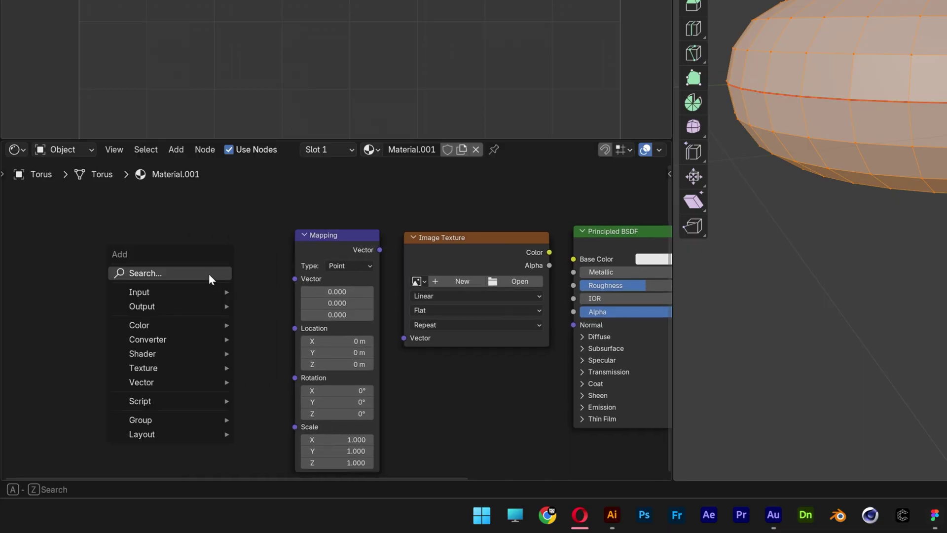
pyautogui.write('texture coo')
pyautogui.press('Return')
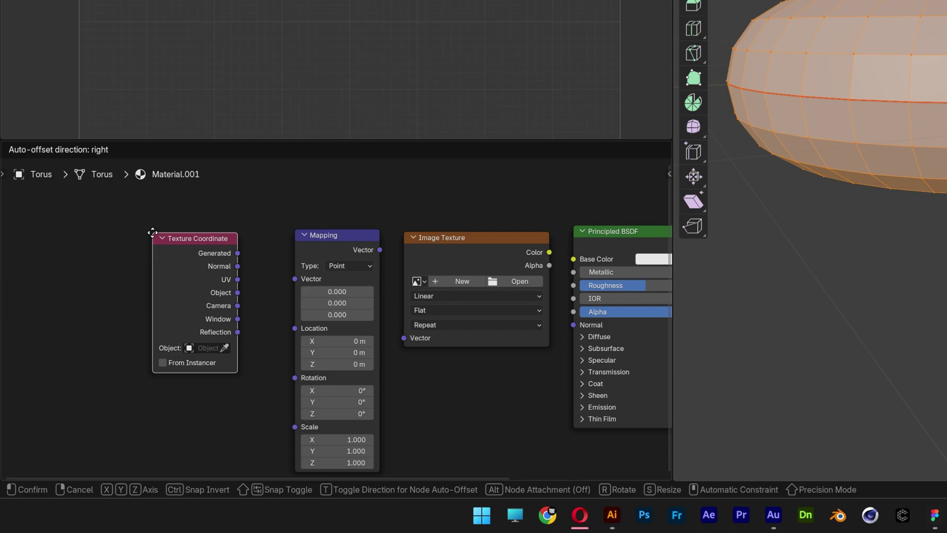
pyautogui.click(153, 233)
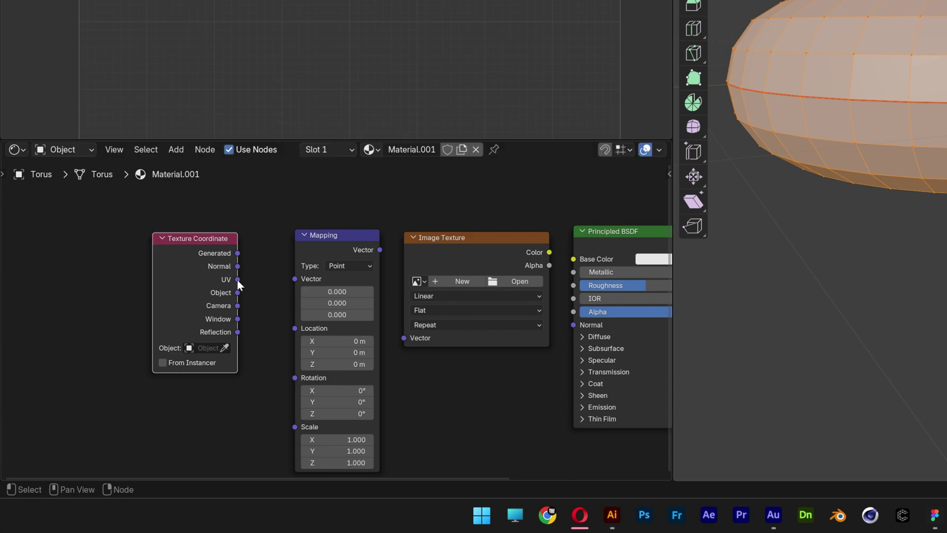
# Link UV to Mapping, Mapping to Image Texture Vector, and image Color to Base Color
pyautogui.moveTo(237, 279); pyautogui.dragTo(294, 279)
pyautogui.moveTo(380, 250); pyautogui.dragTo(403, 339)
pyautogui.moveTo(516, 369); pyautogui.dragTo(372, 382, button='middle')
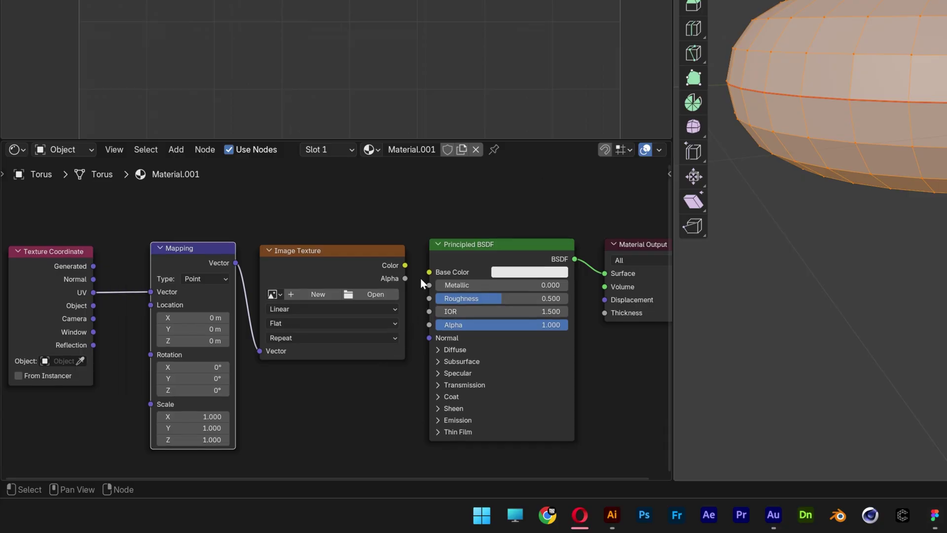
pyautogui.moveTo(406, 266); pyautogui.dragTo(429, 272)
pyautogui.moveTo(426, 388); pyautogui.dragTo(410, 380, button='middle')
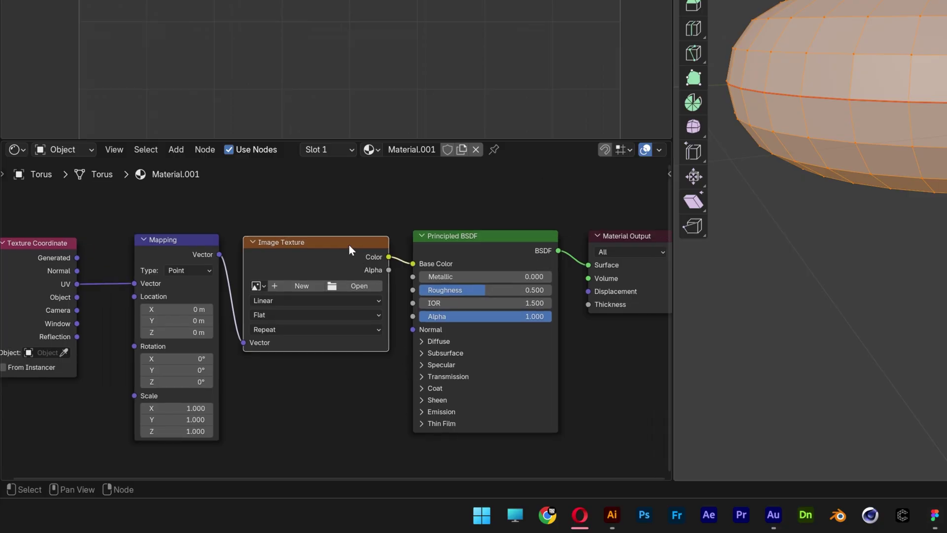
# Load TXT Pattern-01.jpg into the Image Texture node
pyautogui.click(360, 285)
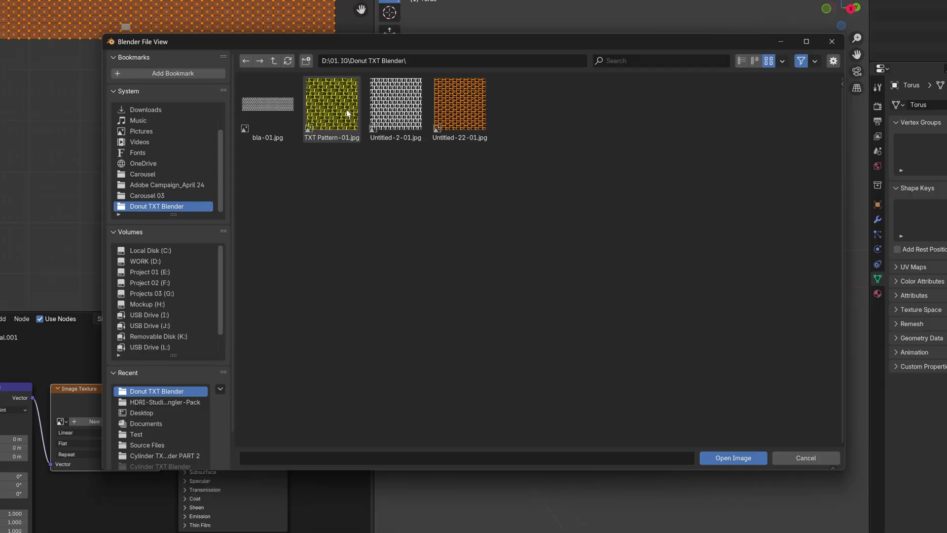
pyautogui.click(347, 112)
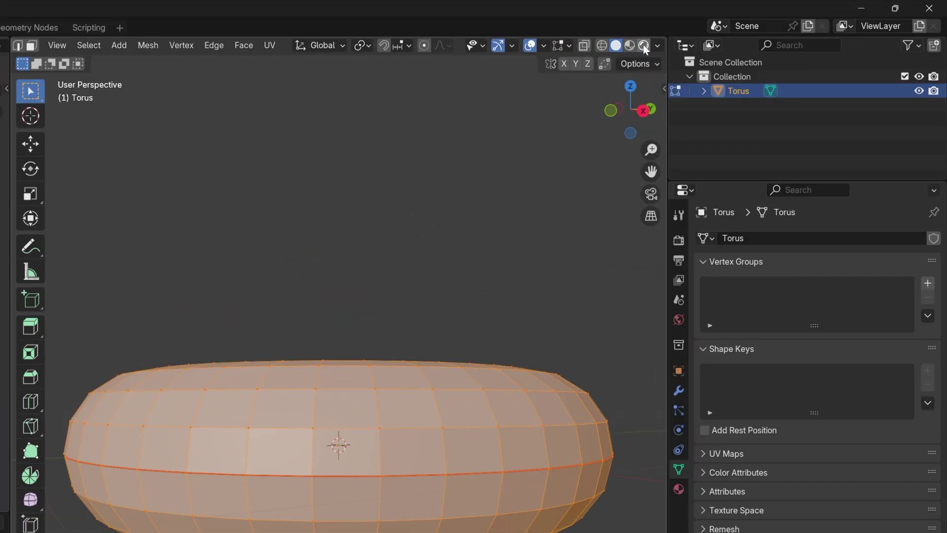
pyautogui.scroll(-1, 643, 47)
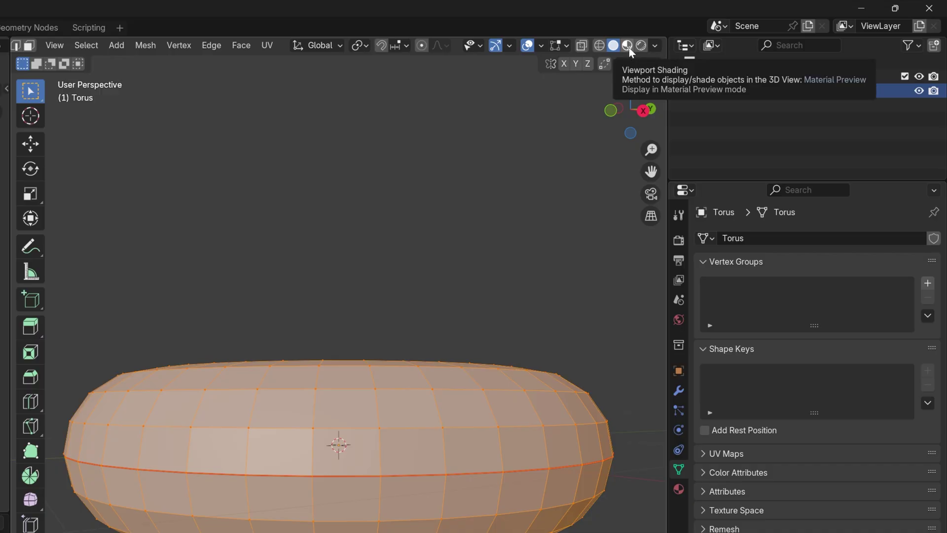
# Show the textured torus in Material Preview, viewed straight down from the top
pyautogui.click(627, 45)
pyautogui.moveTo(383, 345); pyautogui.dragTo(383, 432, button='middle')
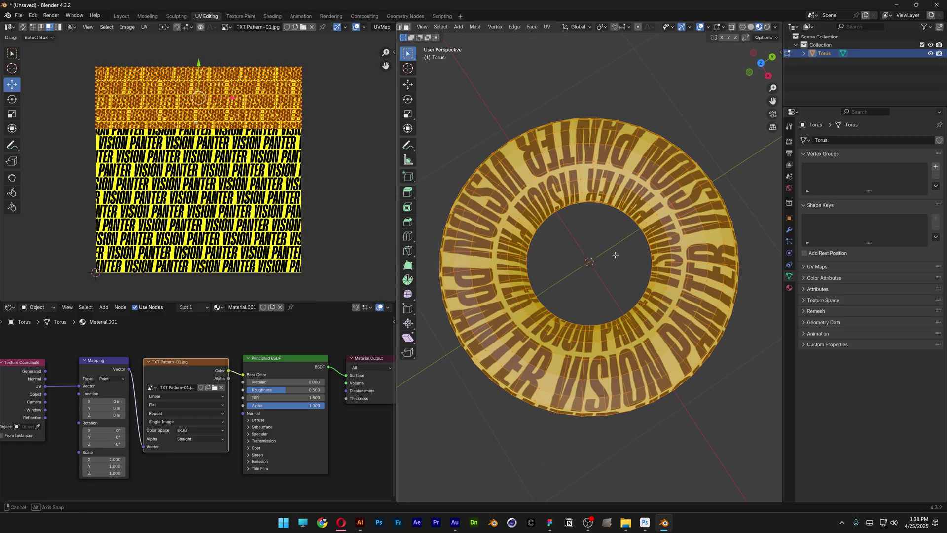
pyautogui.moveTo(615, 254); pyautogui.dragTo(616, 264, button='middle')
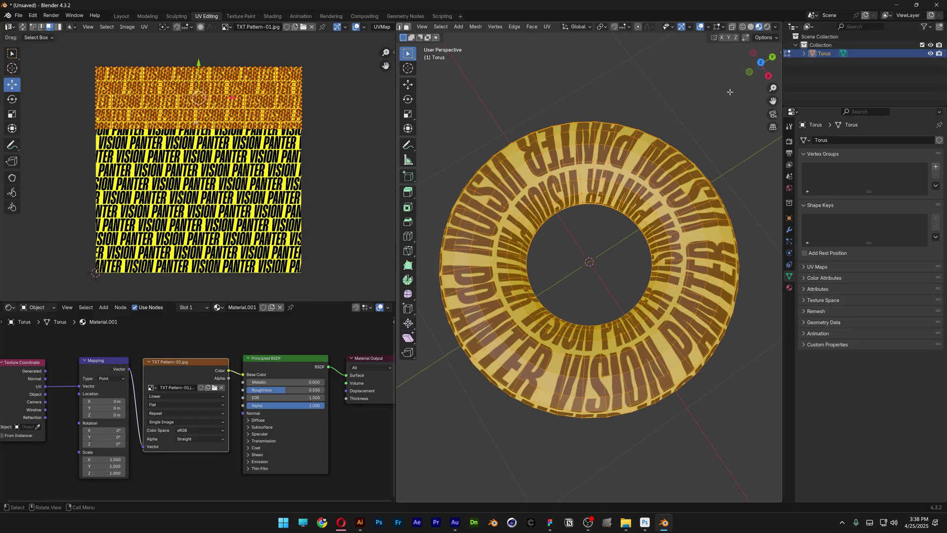
pyautogui.click(761, 64)
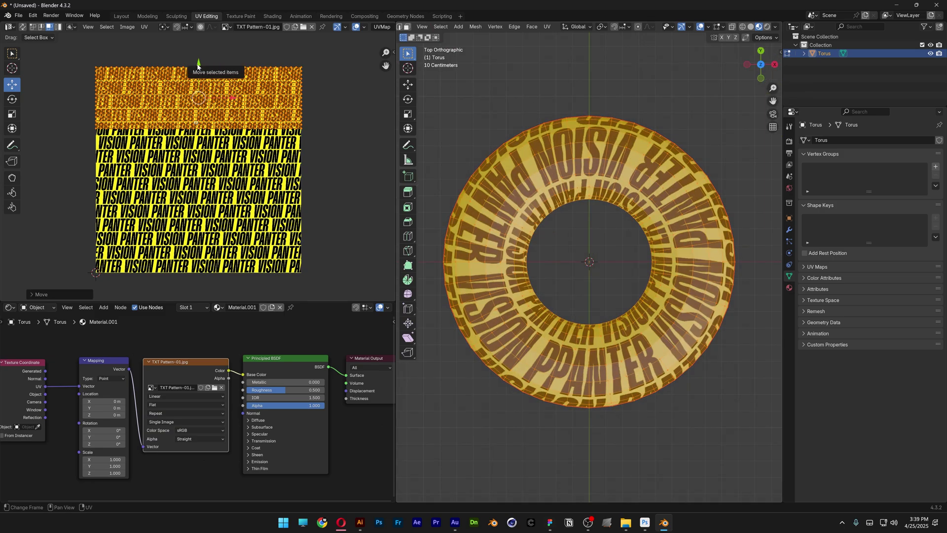
# Shift the UV islands down and raise the Mapping node's Y rotation to about 49.4°
pyautogui.moveTo(198, 63); pyautogui.dragTo(197, 131)
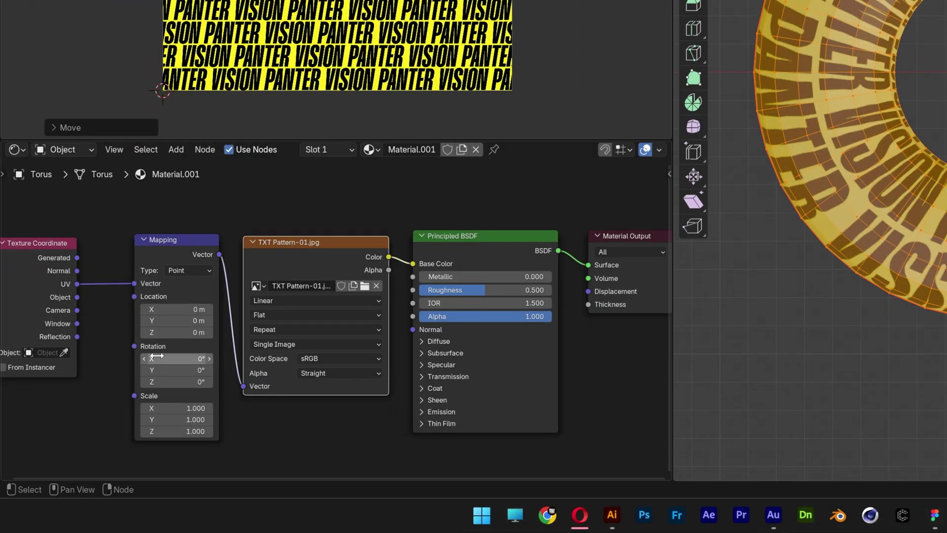
pyautogui.moveTo(178, 370); pyautogui.dragTo(204, 370)
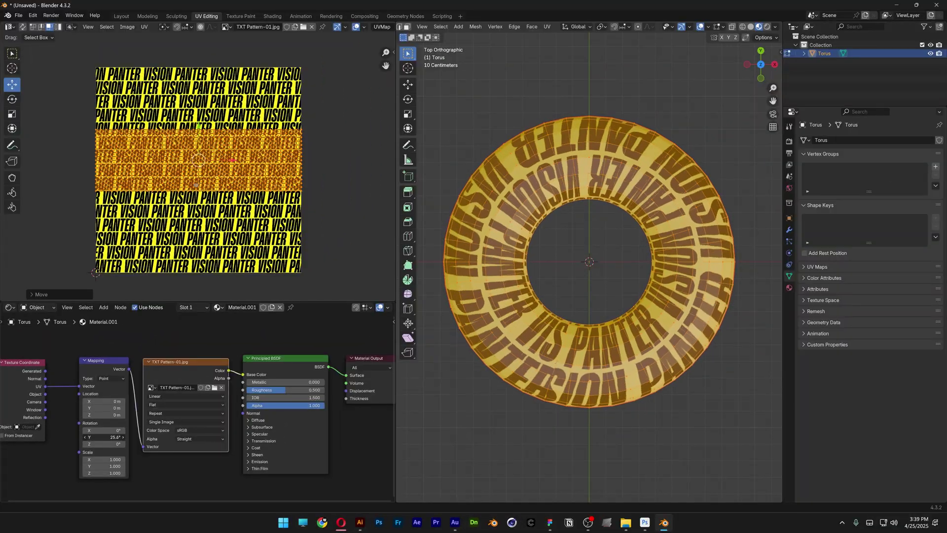
pyautogui.moveTo(103, 437); pyautogui.dragTo(119, 437)
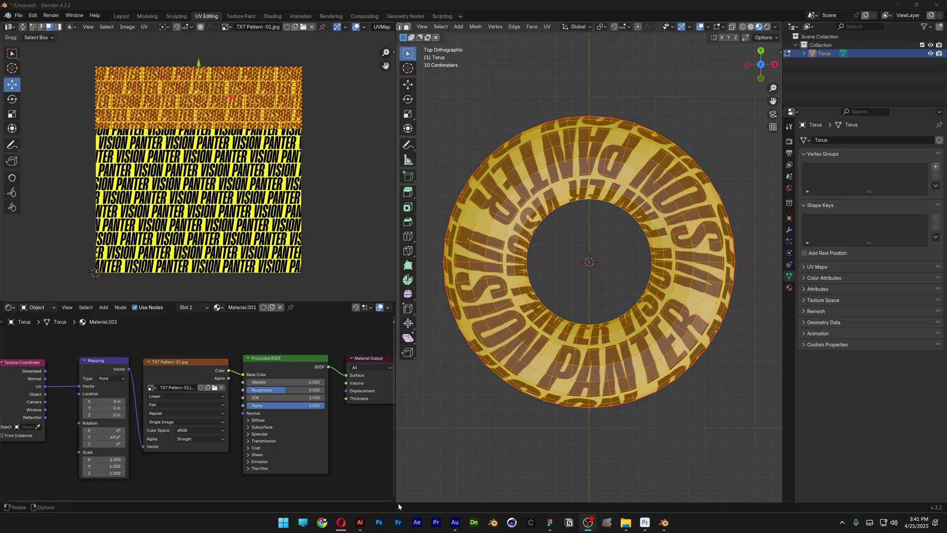
# Split a new area off below the viewport and make it a Timeline editor
pyautogui.moveTo(398, 502); pyautogui.dragTo(418, 435)
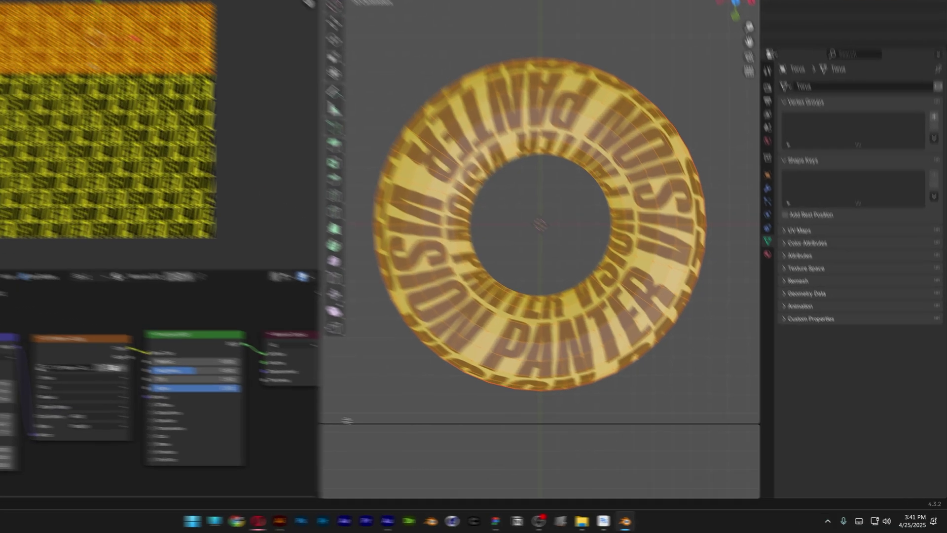
pyautogui.moveTo(345, 414); pyautogui.dragTo(342, 355)
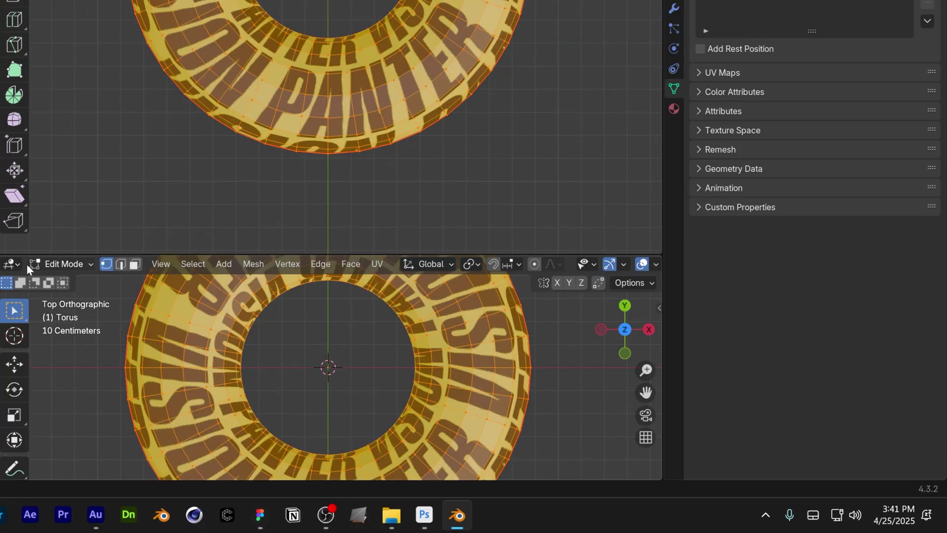
pyautogui.click(336, 354)
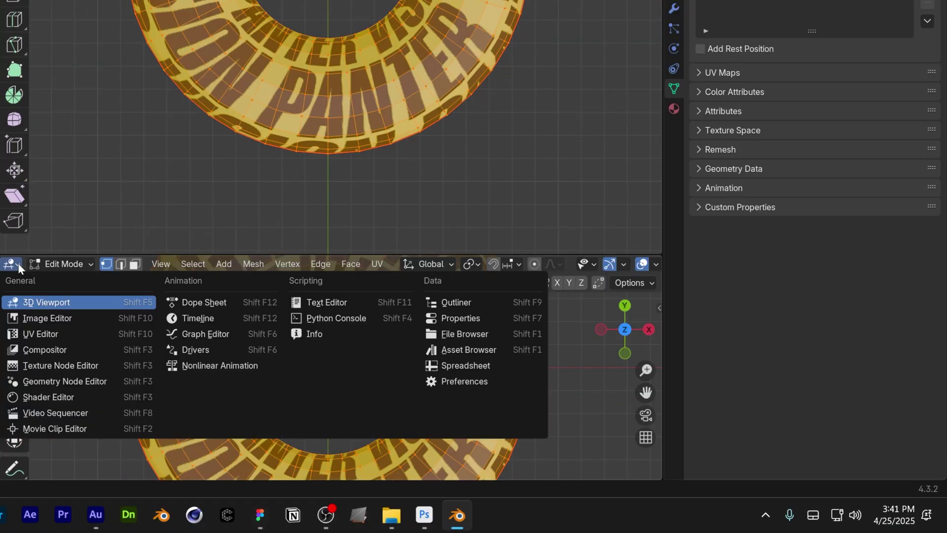
pyautogui.click(205, 318)
# Set the animation's end frame to 200
pyautogui.click(638, 263)
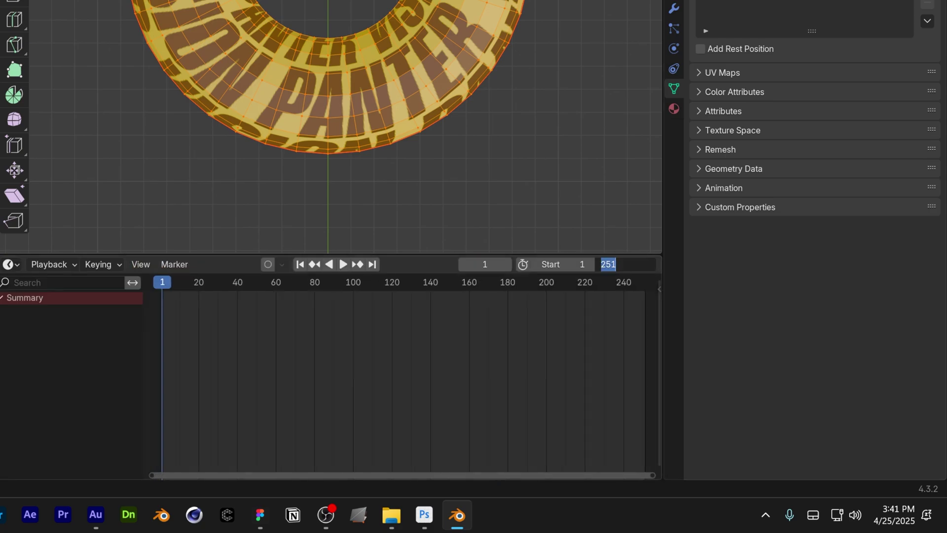
pyautogui.write('200')
pyautogui.press('Return')
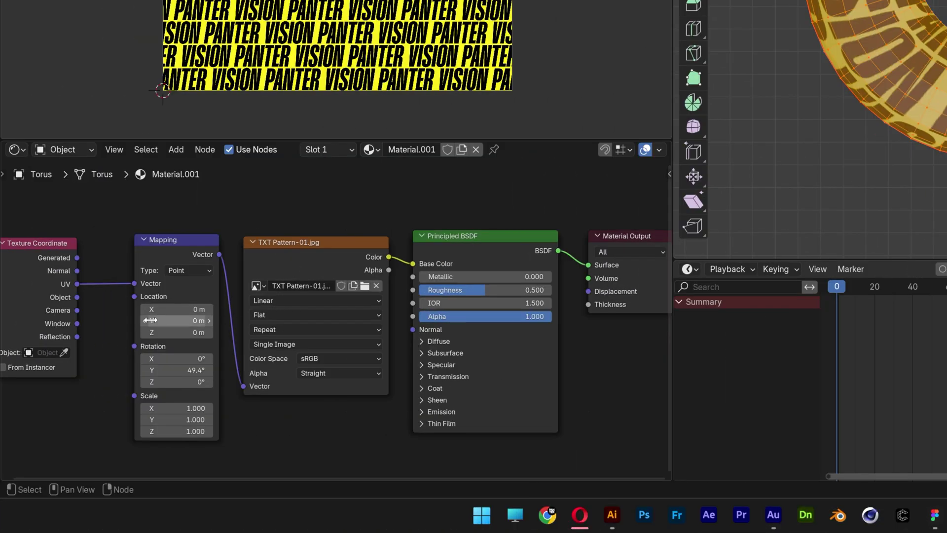
# Keyframe Mapping Location at frame 0, then at frame 200 with Location Y set to 1 m
pyautogui.press('i')
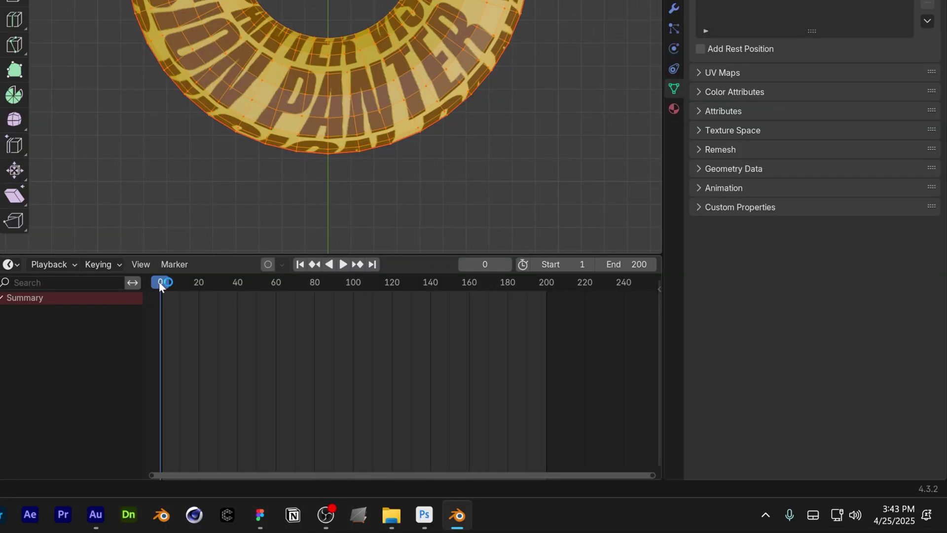
pyautogui.moveTo(160, 286); pyautogui.dragTo(546, 315)
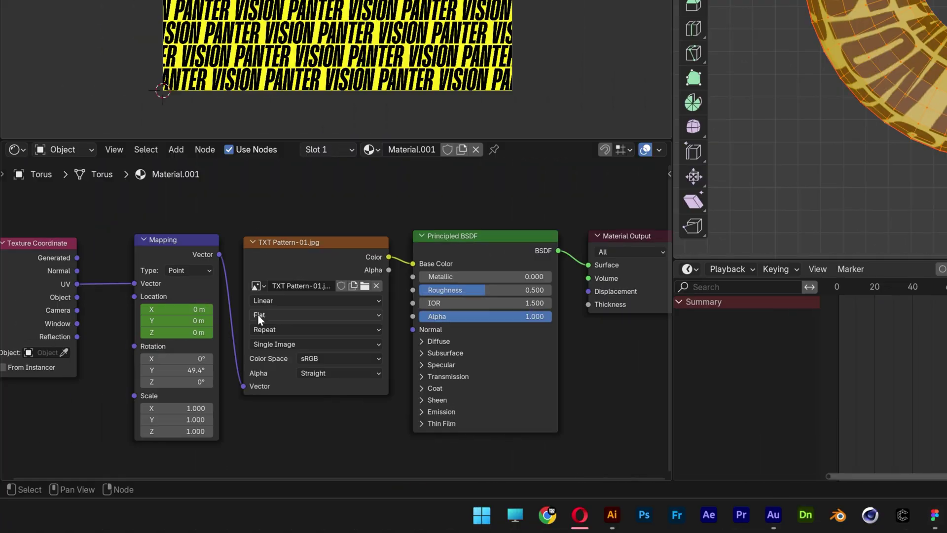
pyautogui.click(176, 321)
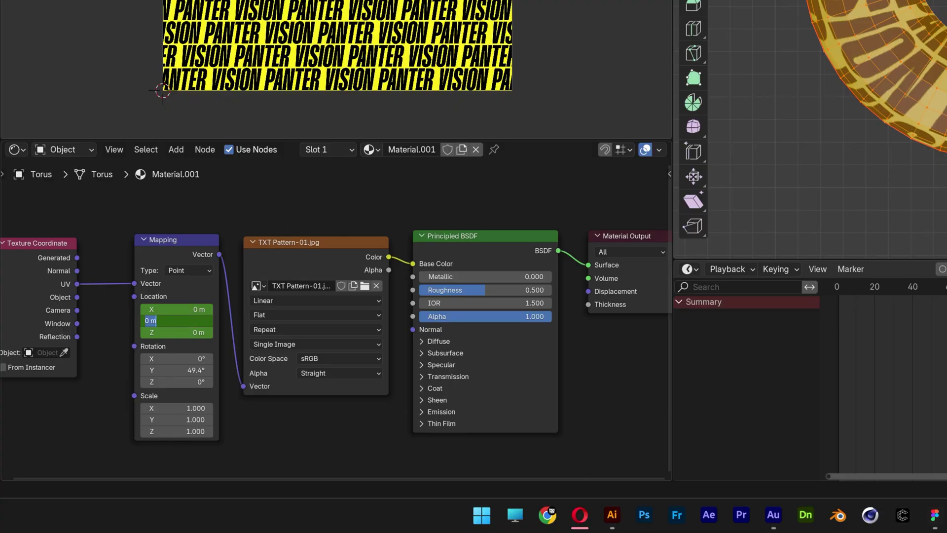
pyautogui.write('1')
pyautogui.press('Return')
pyautogui.press('i')
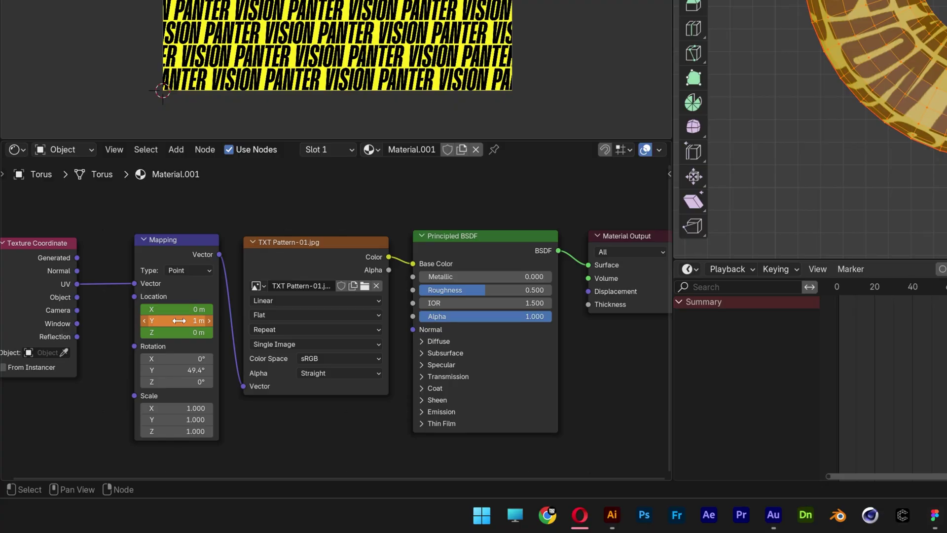
pyautogui.press('i')
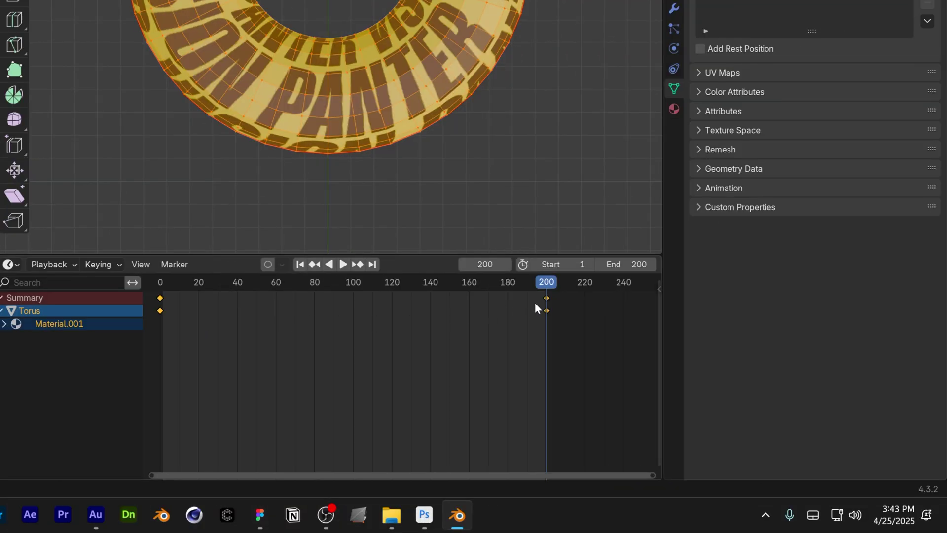
# Play the animation to watch the VISION PANTER text scroll, restarting it once
pyautogui.press('space')
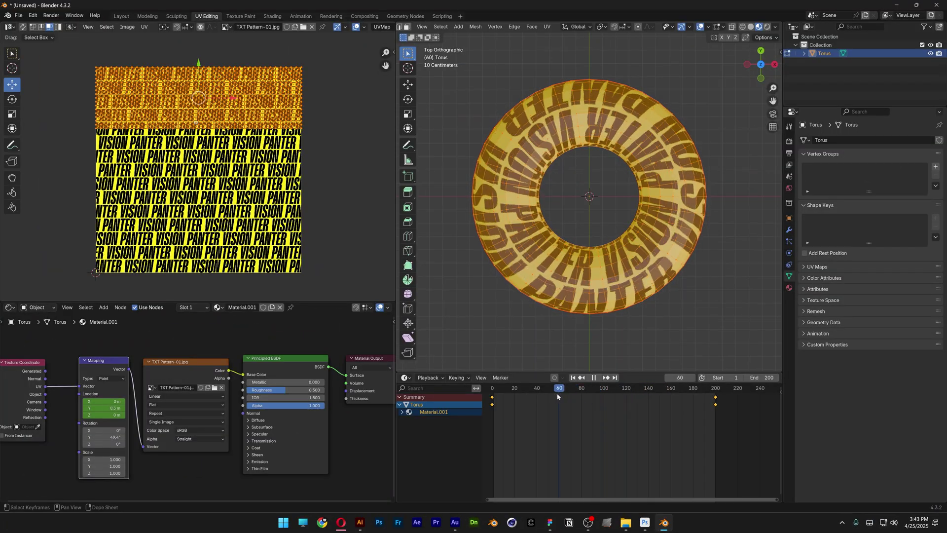
pyautogui.press('Escape')
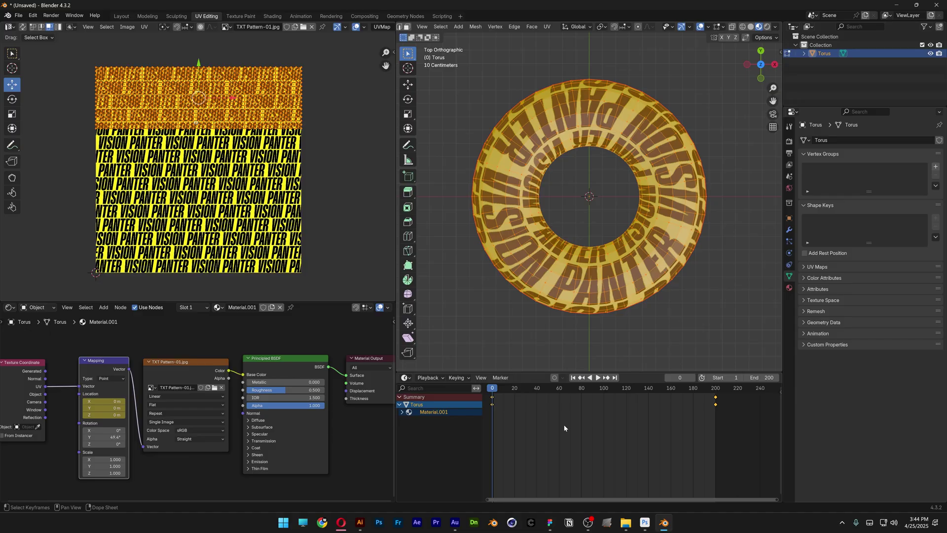
pyautogui.press('space')
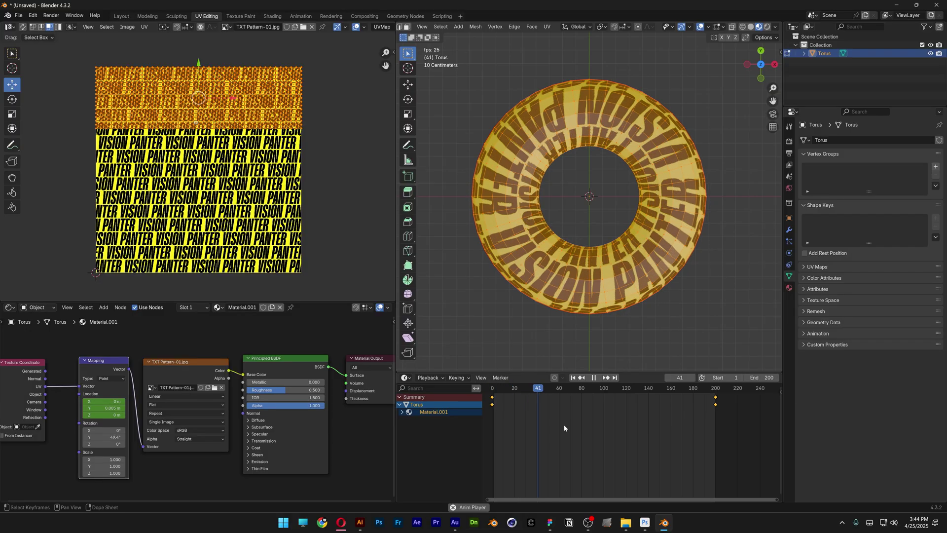